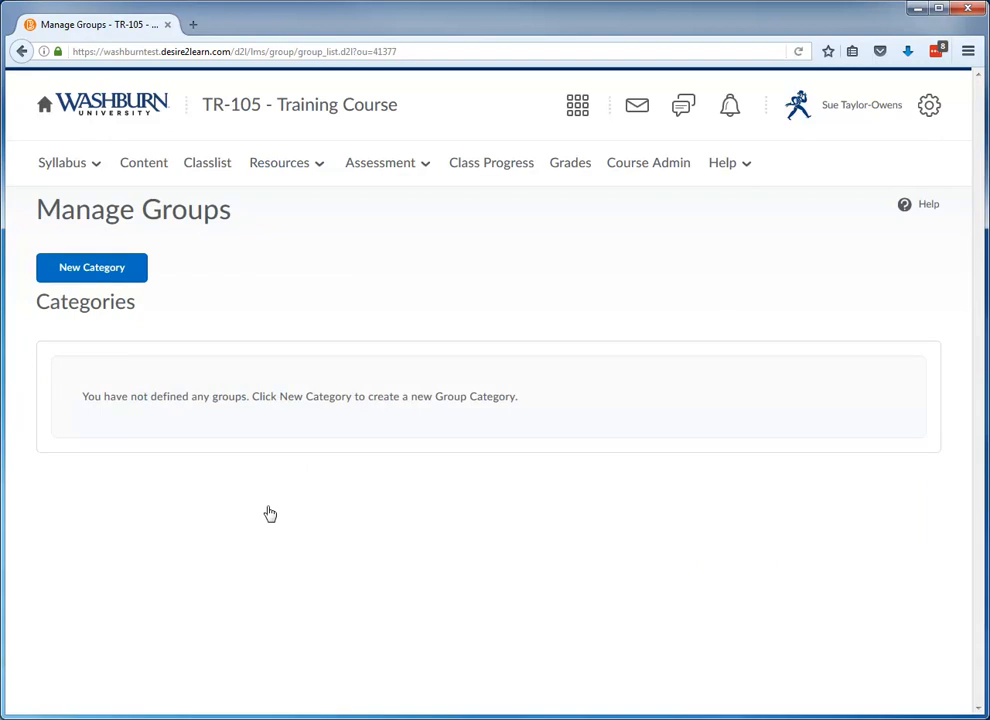
Start a new group category and name it Small Groups.
click(88, 272)
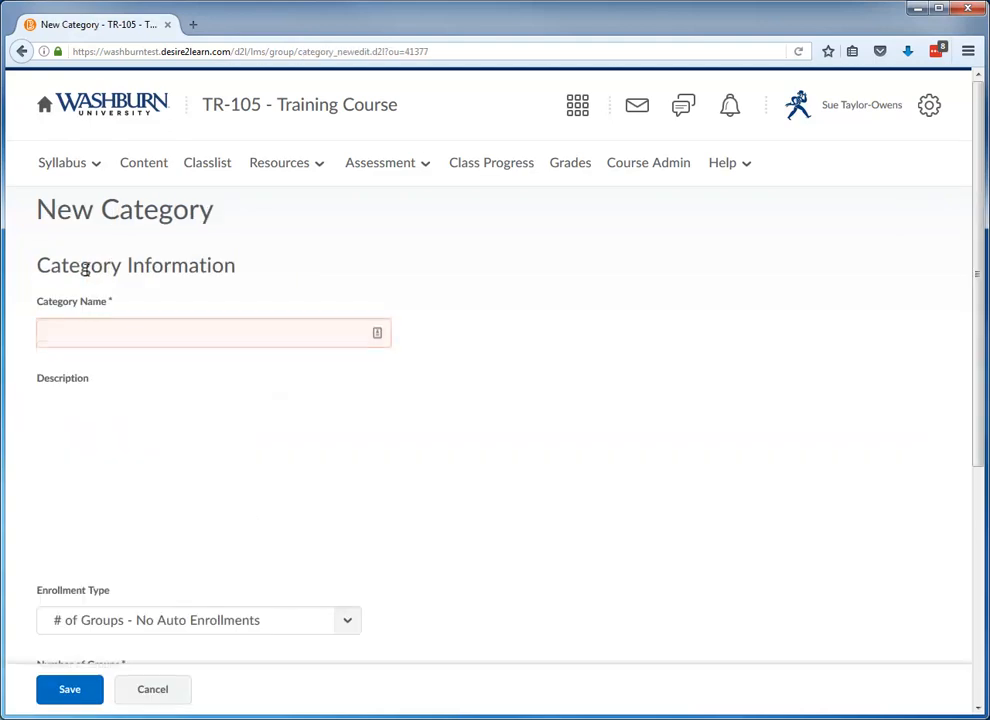
click(210, 331)
text(Small Groups)
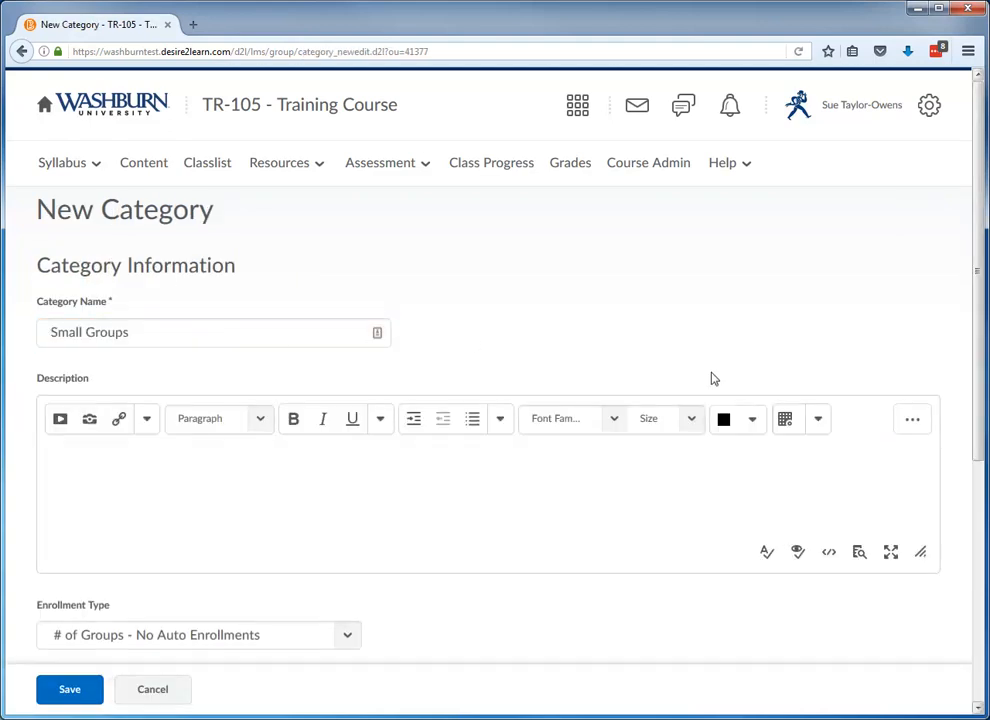
Set the category's enrollment type to Groups of # with 5 users per group.
click(983, 612)
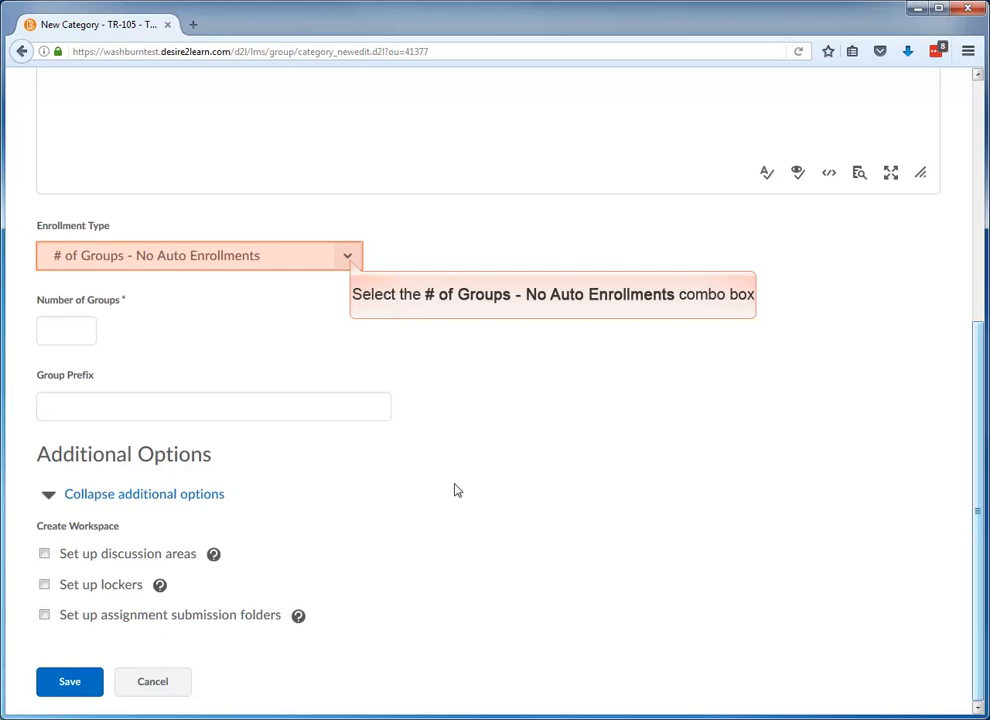
click(349, 259)
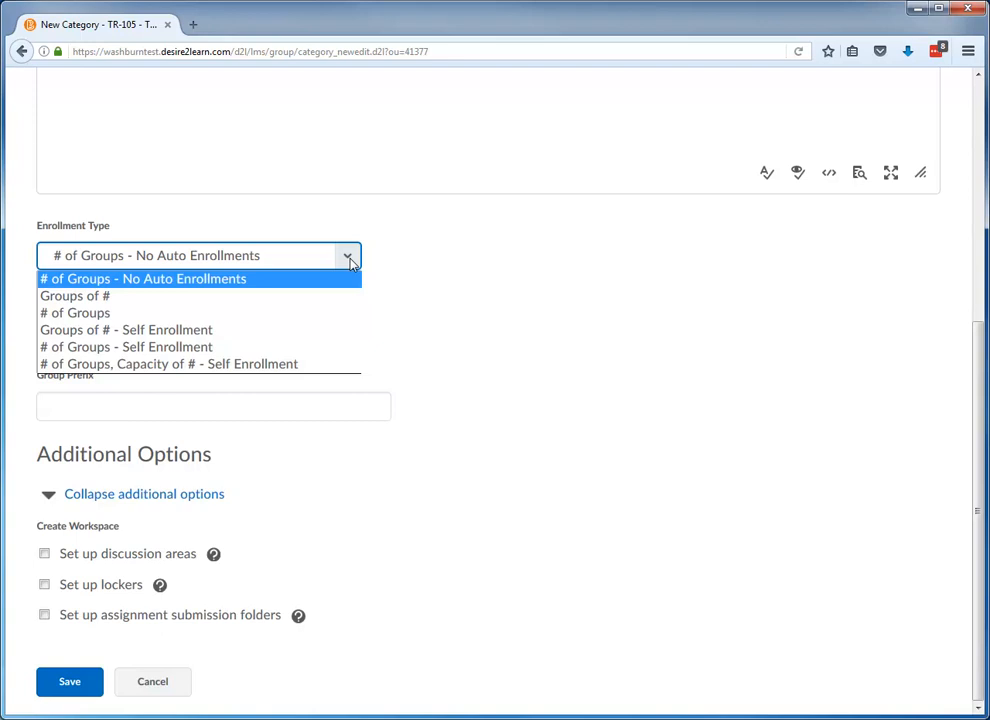
click(120, 296)
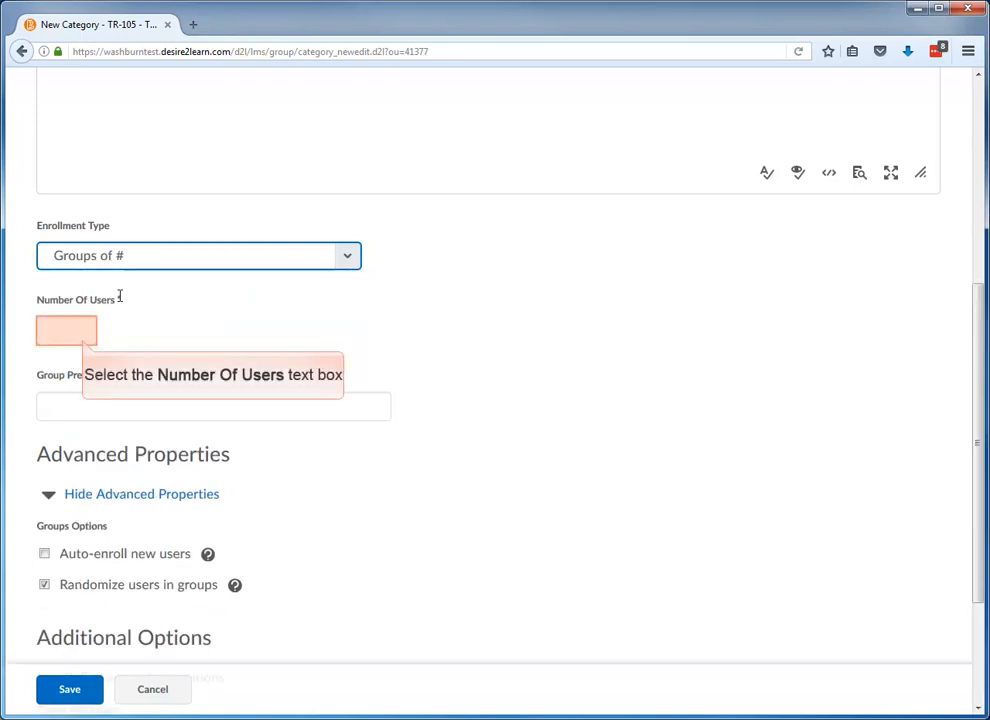
click(82, 328)
text(5)
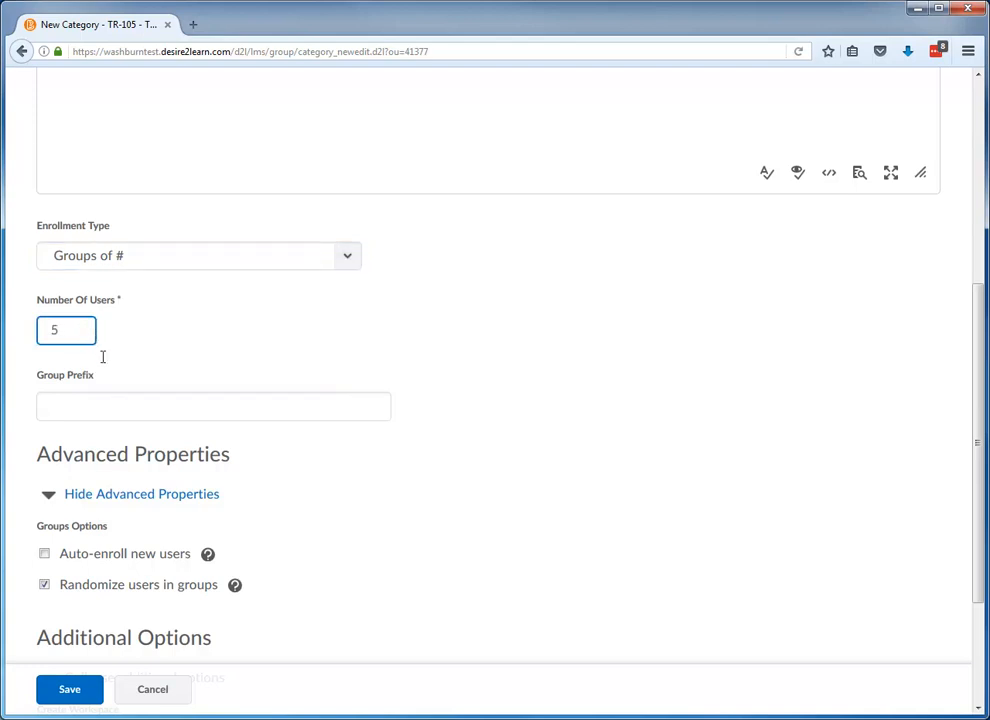
Leave the group prefix empty, enable auto-enrollment of new users and save the Small Groups category.
click(110, 418)
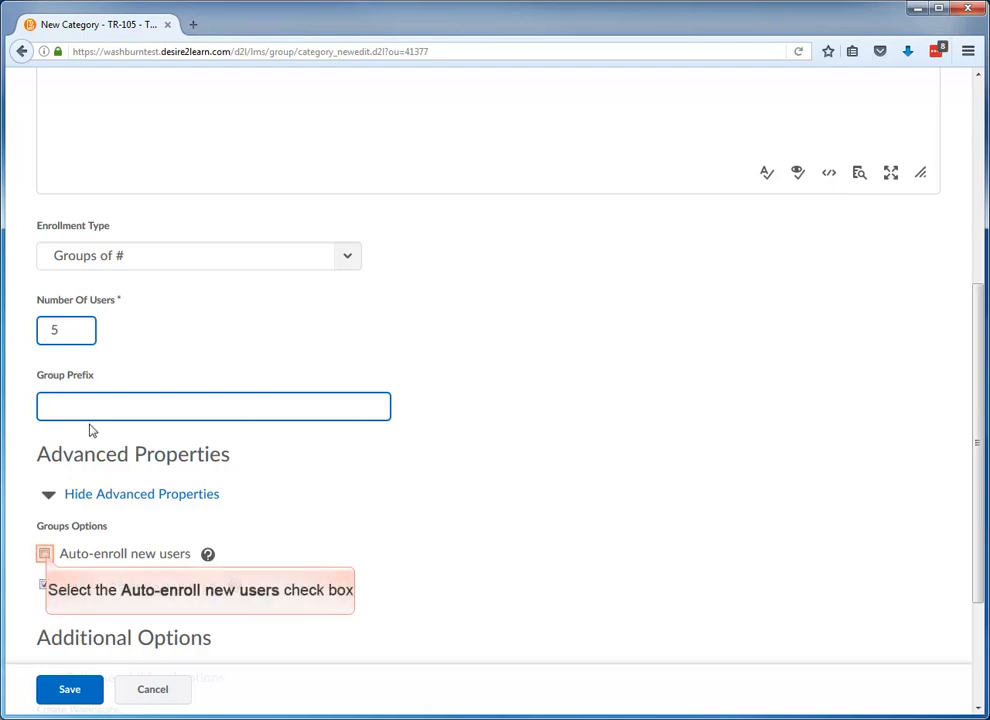
click(44, 553)
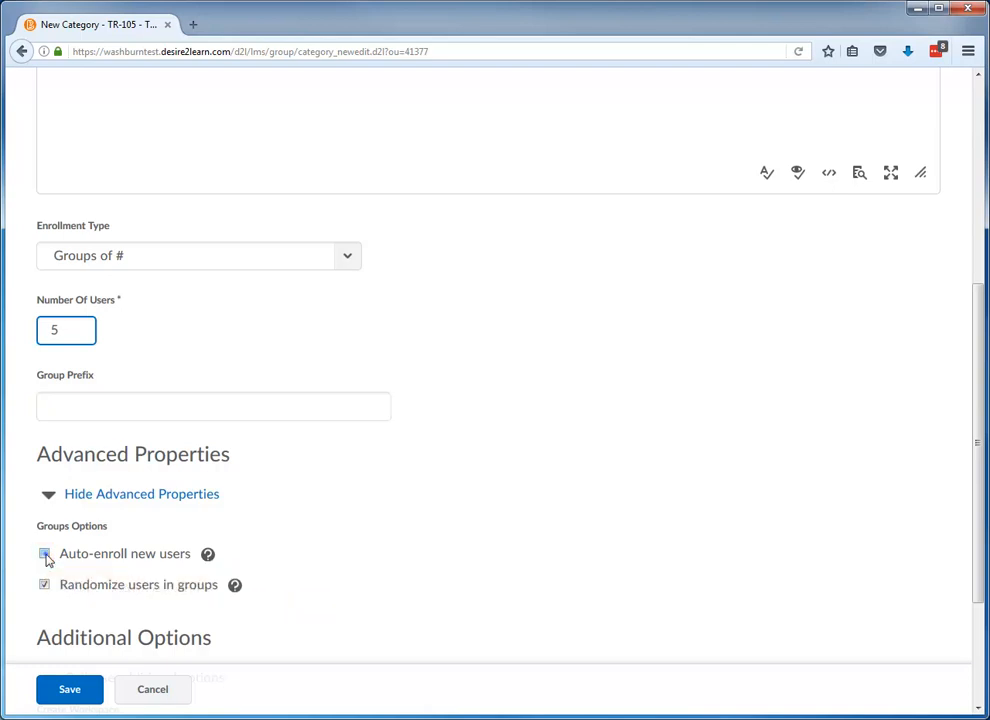
click(979, 669)
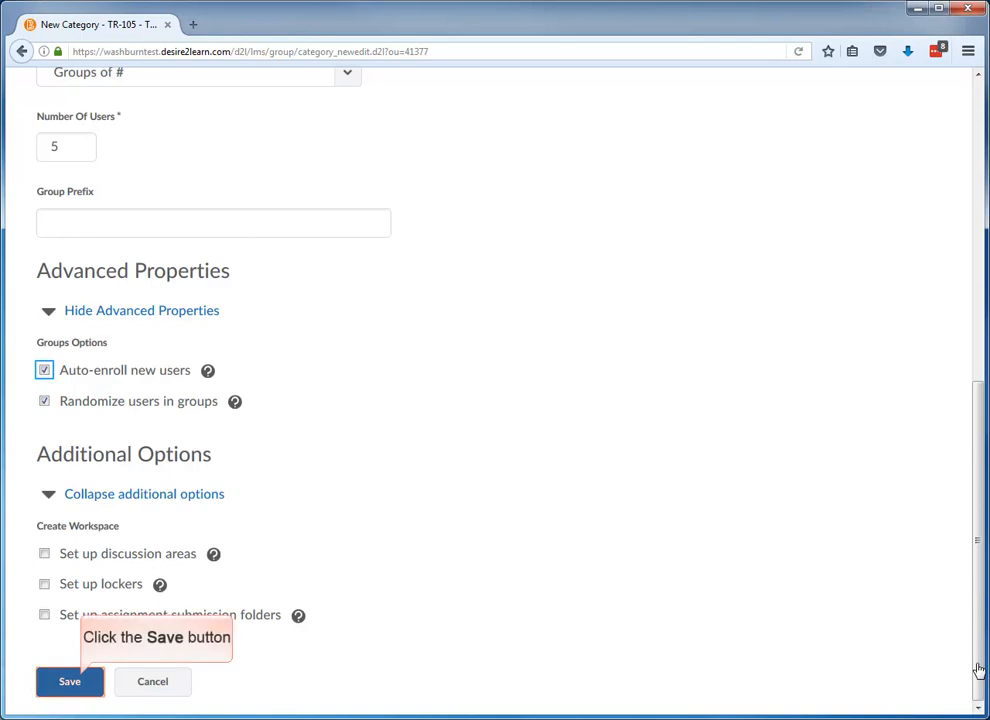
click(80, 684)
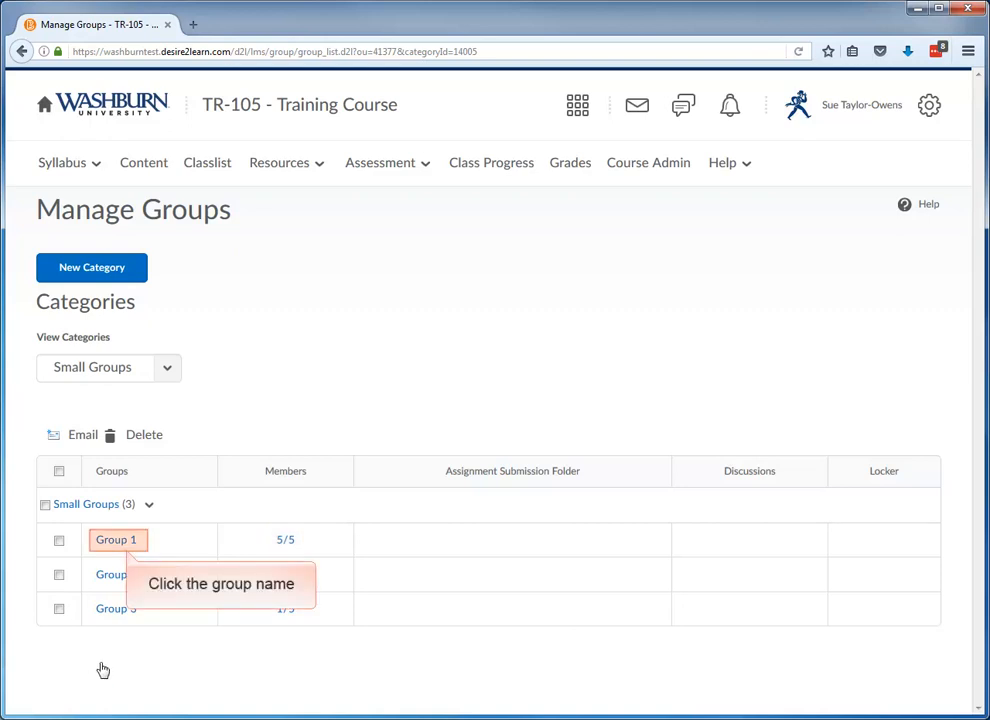
Open Group 1 for editing and save it to return to the group list.
click(117, 542)
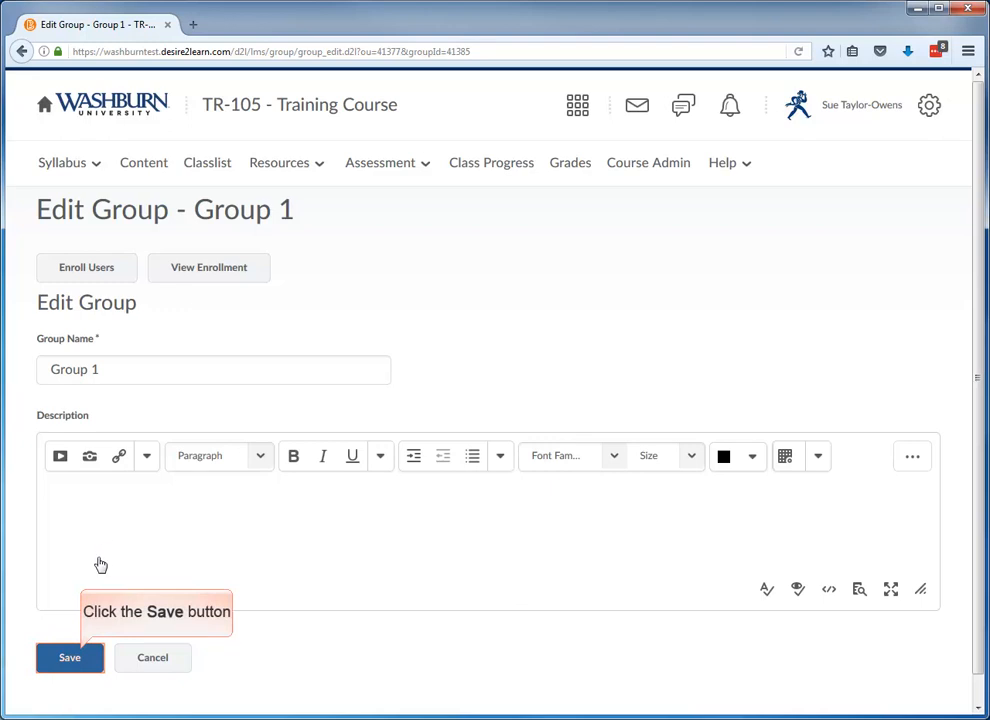
click(86, 660)
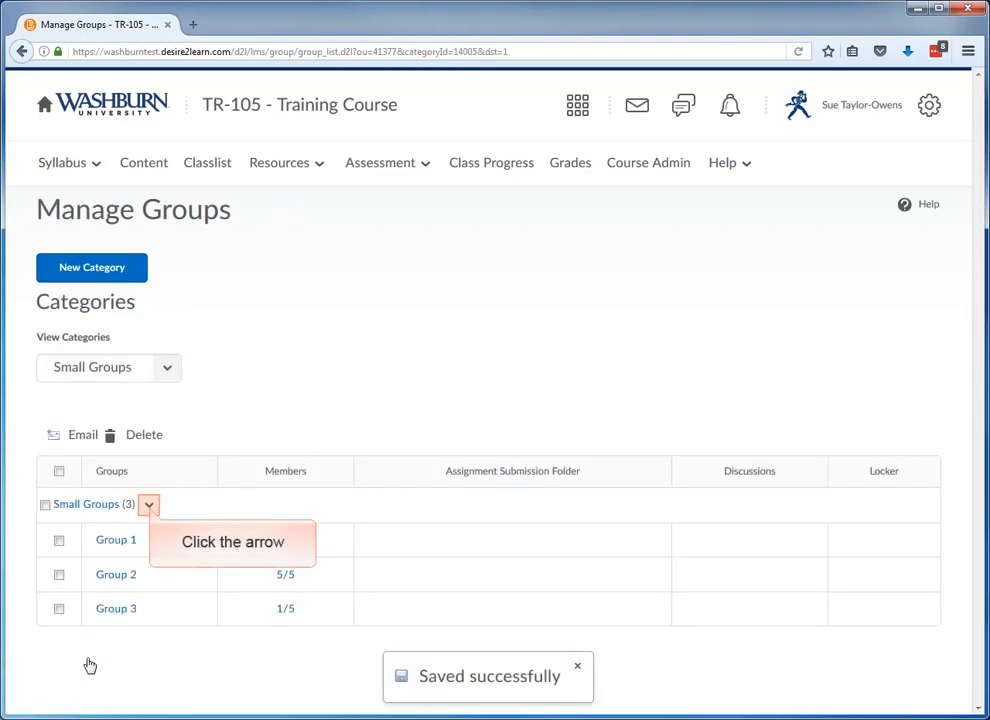
Move the only member of Group 3 to Group 2 in the Small Groups enrollments and save.
click(149, 506)
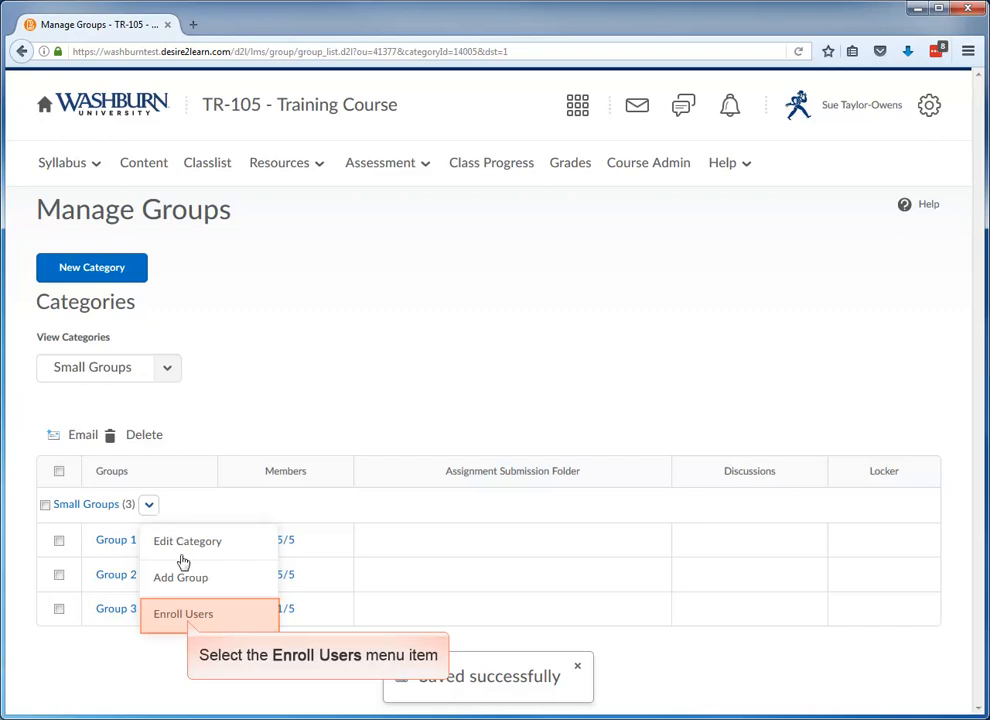
click(187, 620)
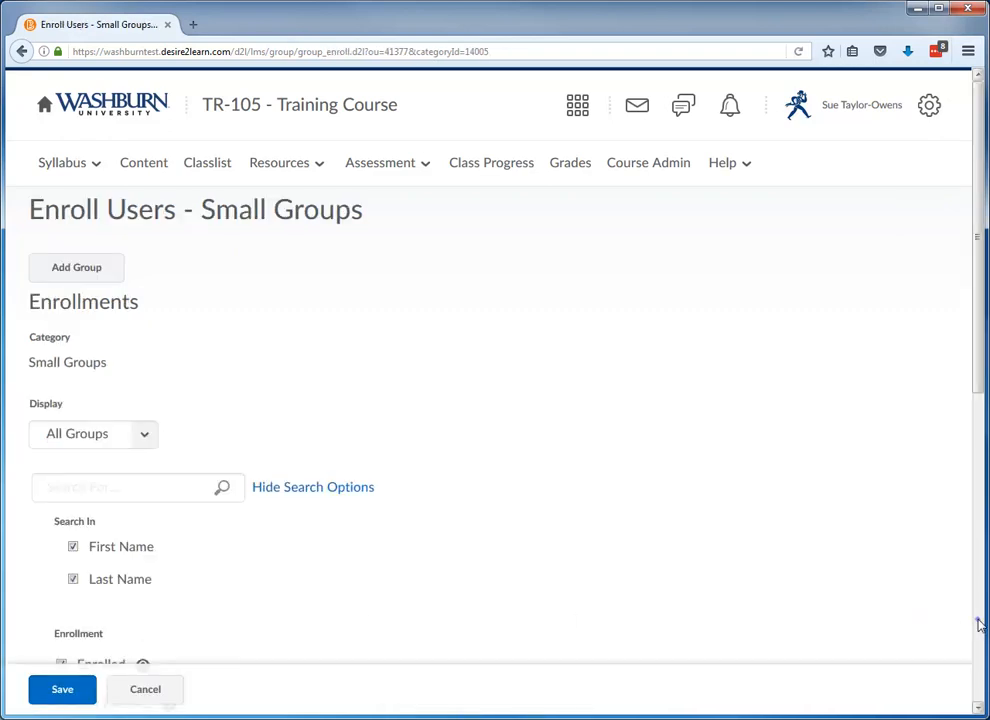
click(979, 624)
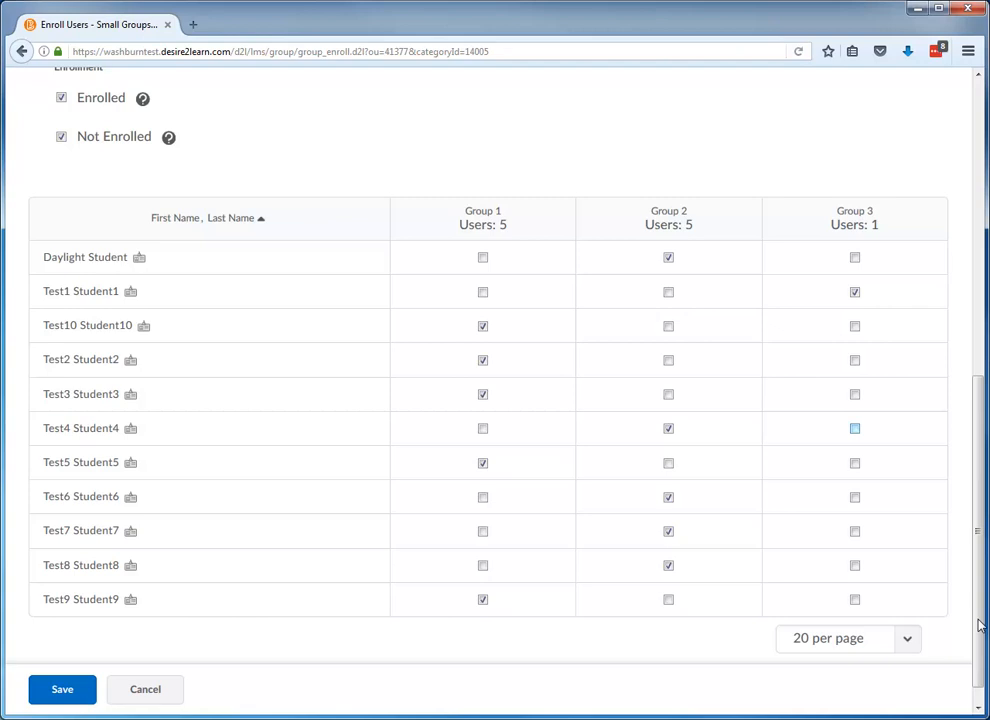
click(668, 292)
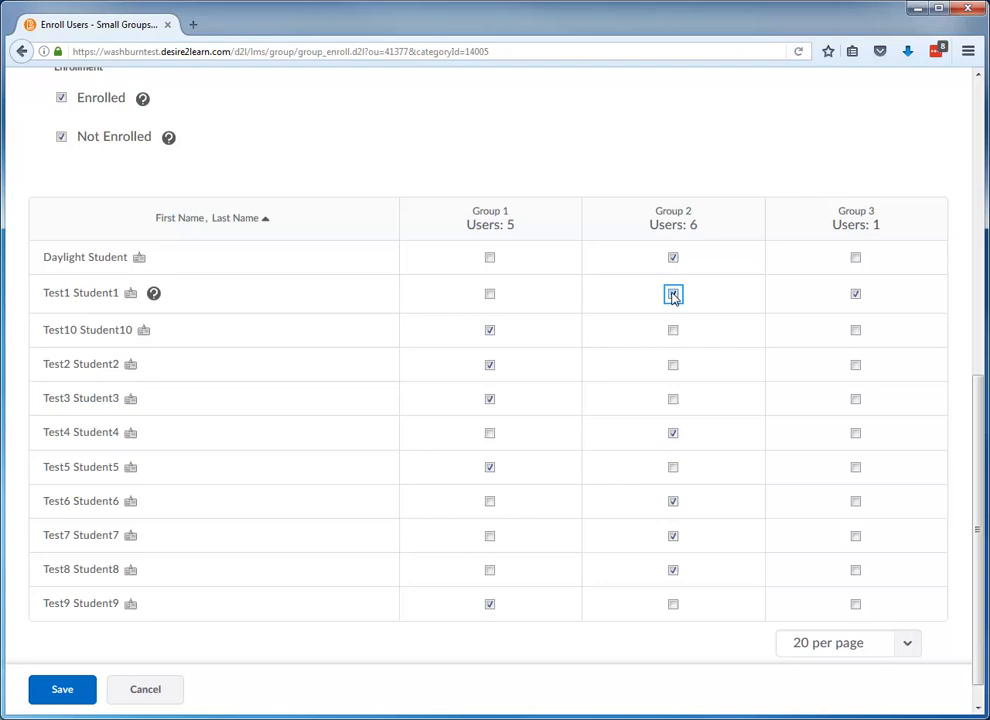
click(855, 294)
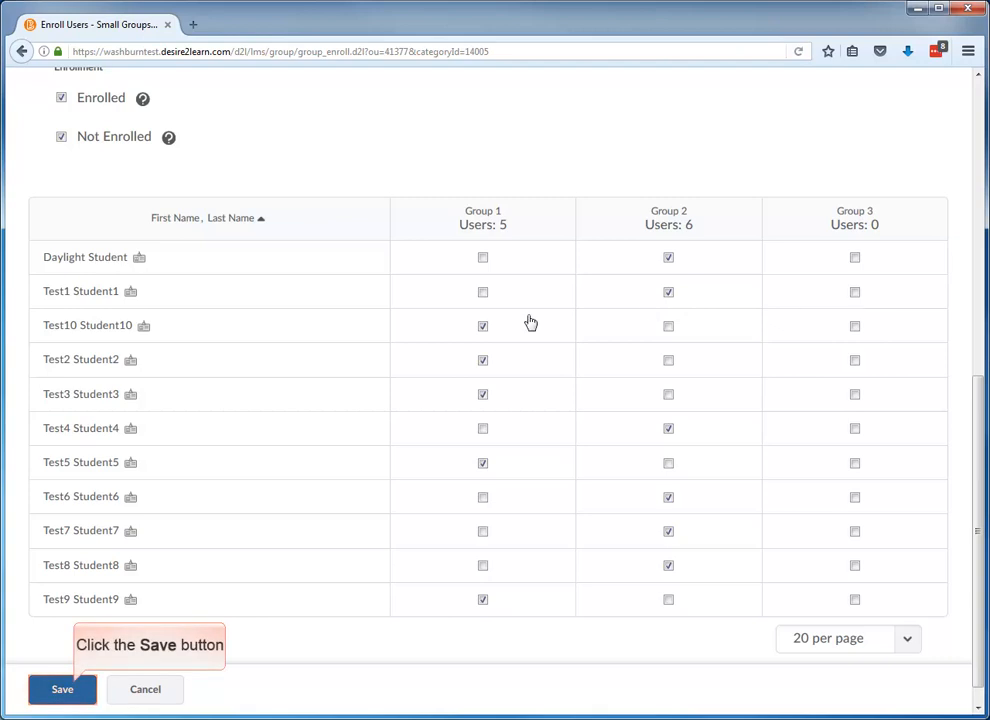
click(77, 693)
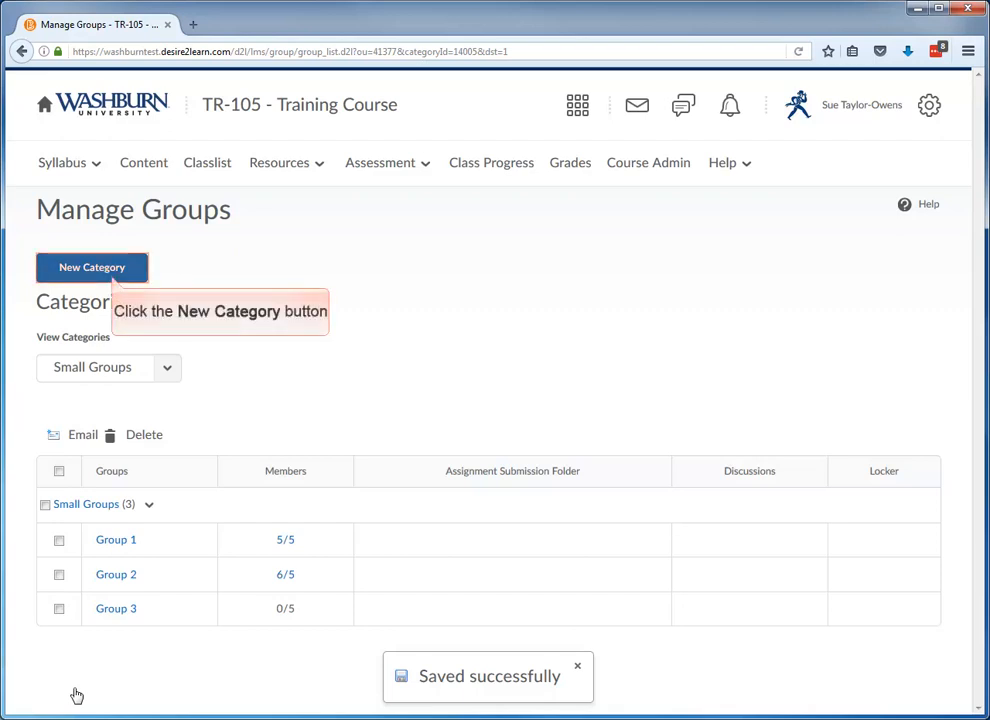
Start another group category and name it Teams.
click(93, 268)
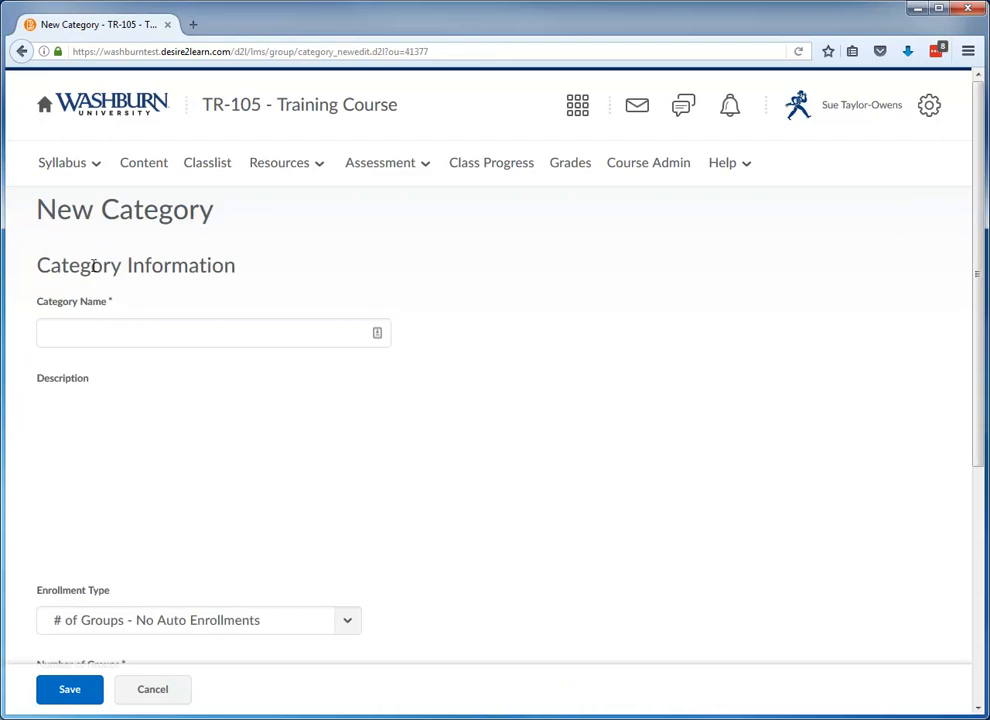
click(130, 332)
text(Teams)
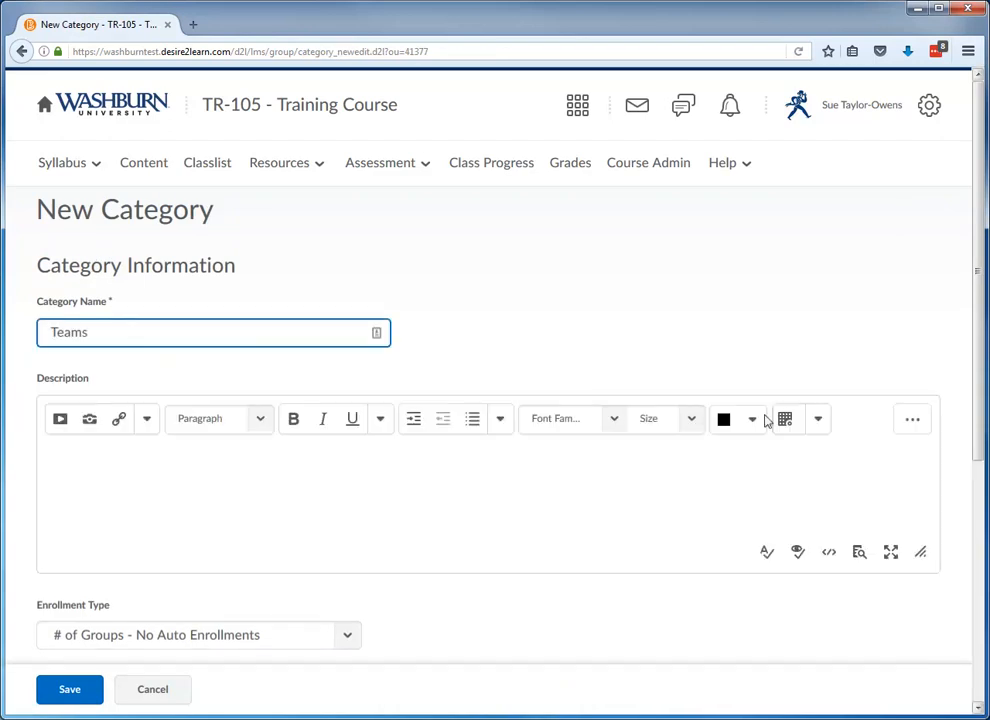
Set the Teams enrollment type to # of Groups with 3 groups and the group prefix Team.
click(978, 672)
click(350, 257)
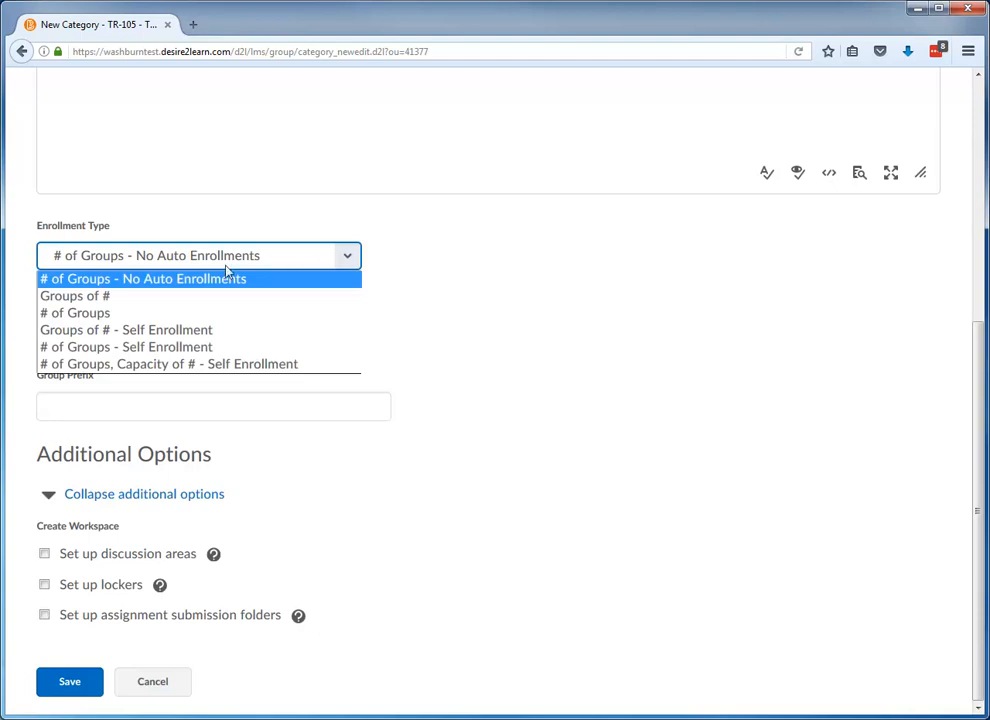
click(150, 313)
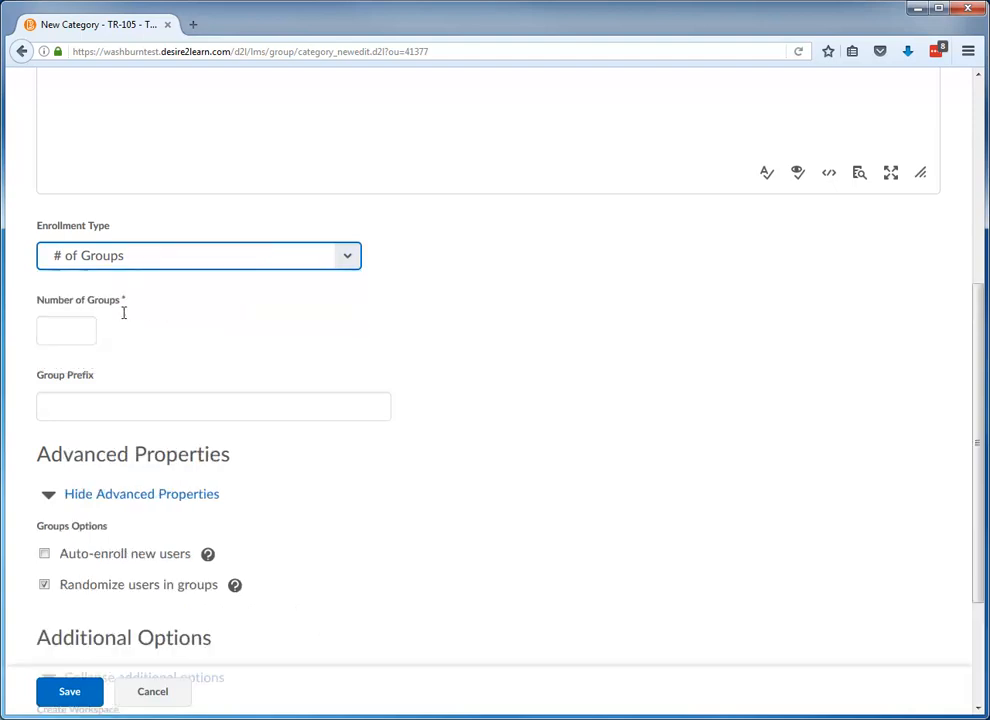
click(61, 334)
text(3)
click(257, 398)
text(Team)
Enable auto-enrollment of new users, discussion areas and assignment submission folders for Teams, and save the category.
click(45, 555)
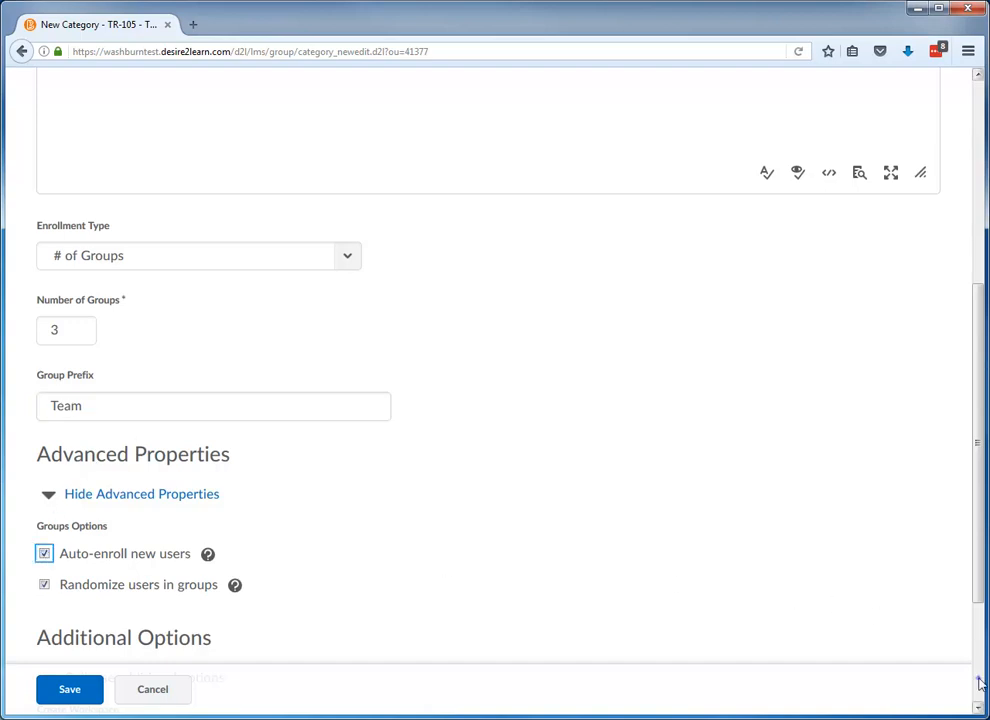
scroll(980, 683, down, 3)
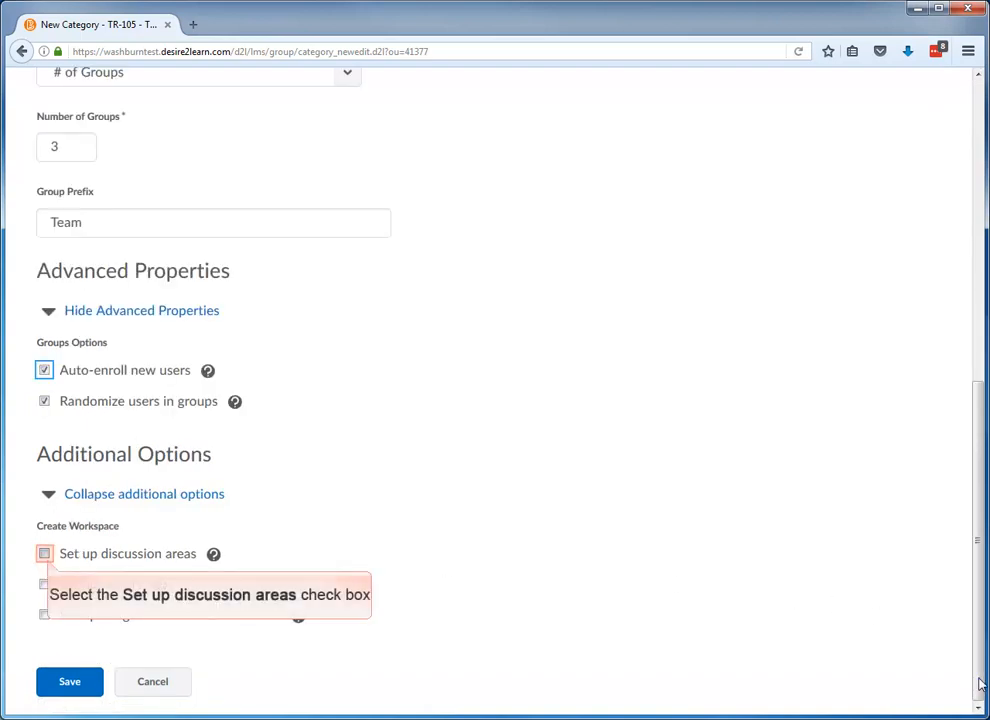
click(44, 555)
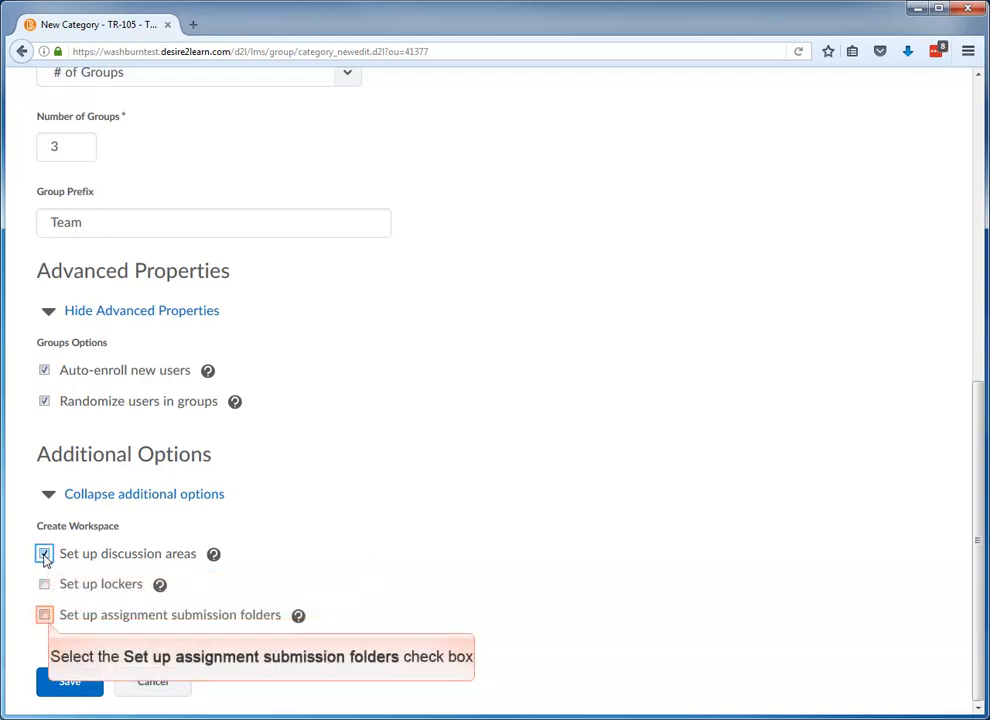
click(45, 615)
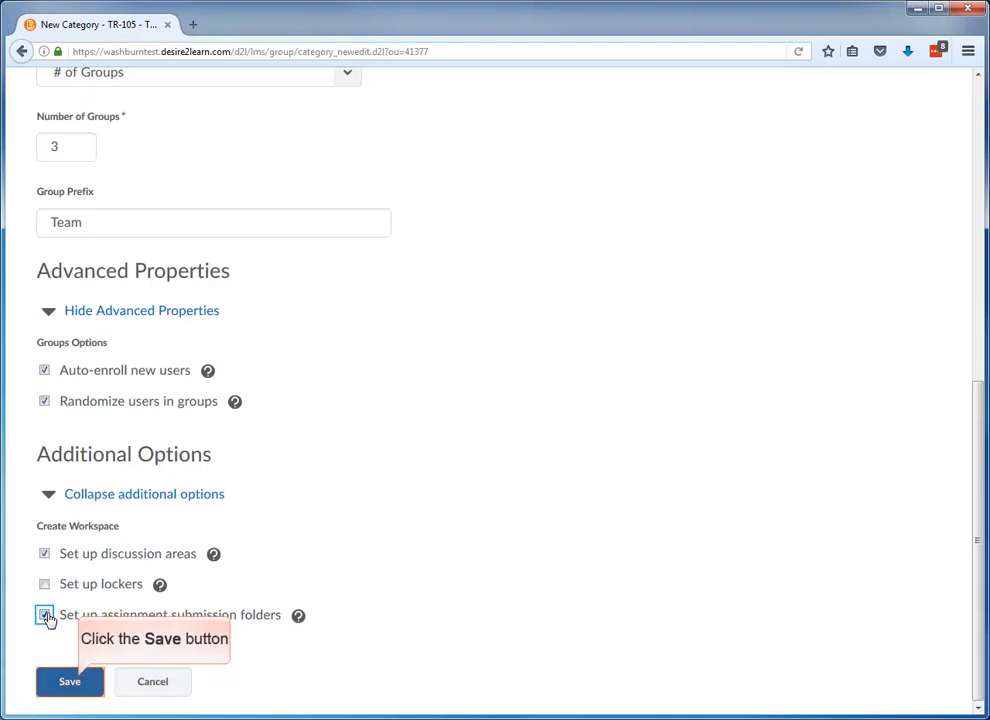
click(79, 690)
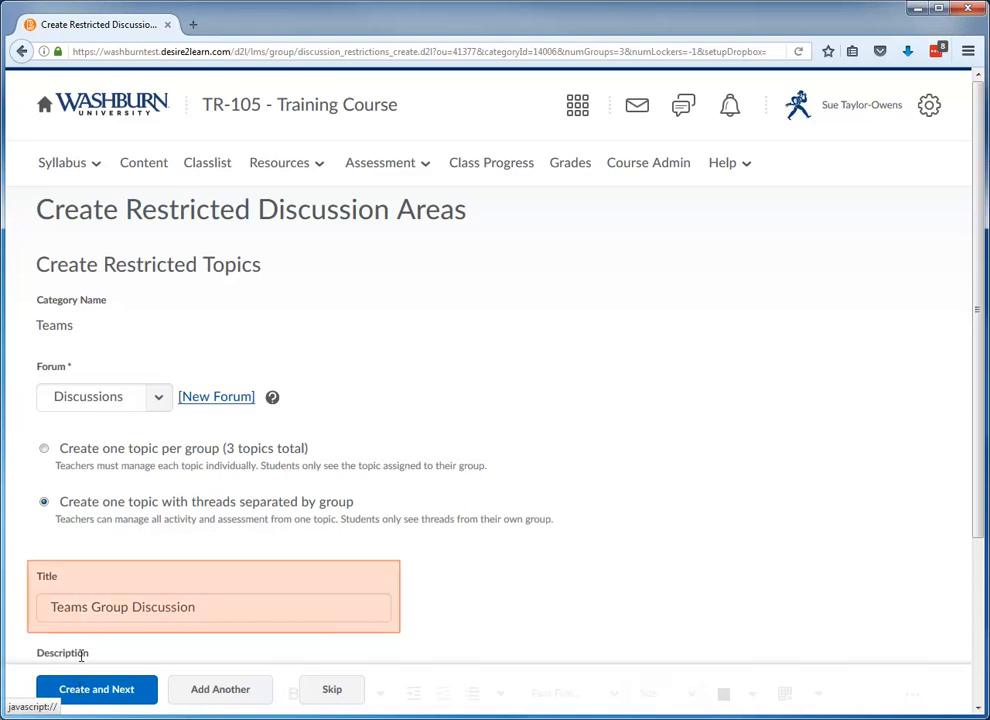
Create two restricted discussion topics for Teams with threads separated by group, titled Team Discussion 1 and Team Discussion 2.
click(82, 608)
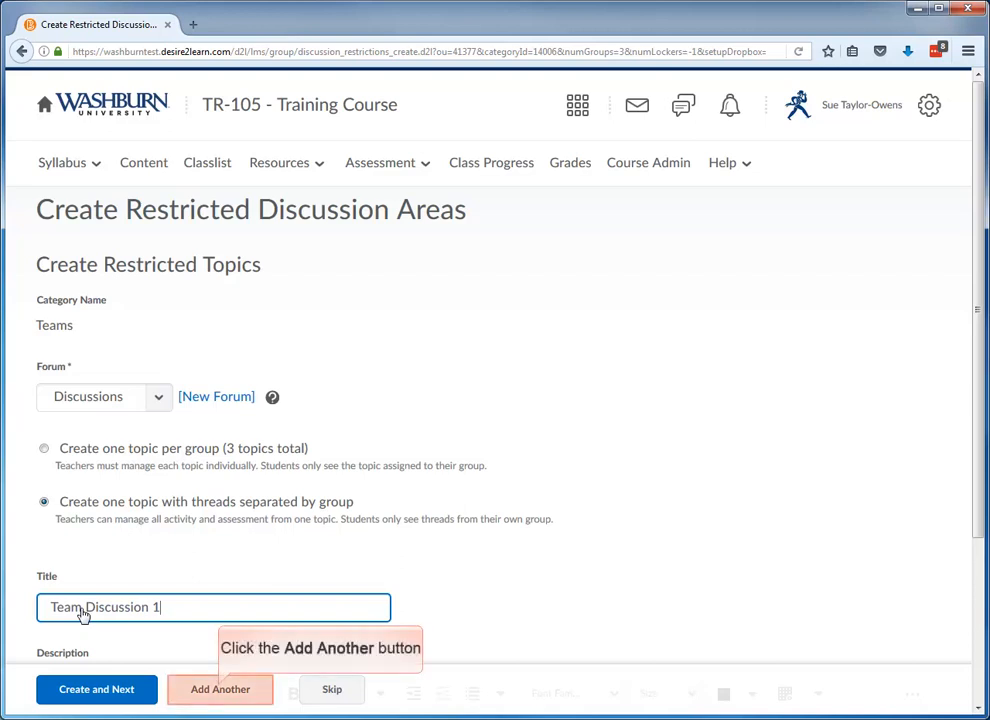
click(219, 690)
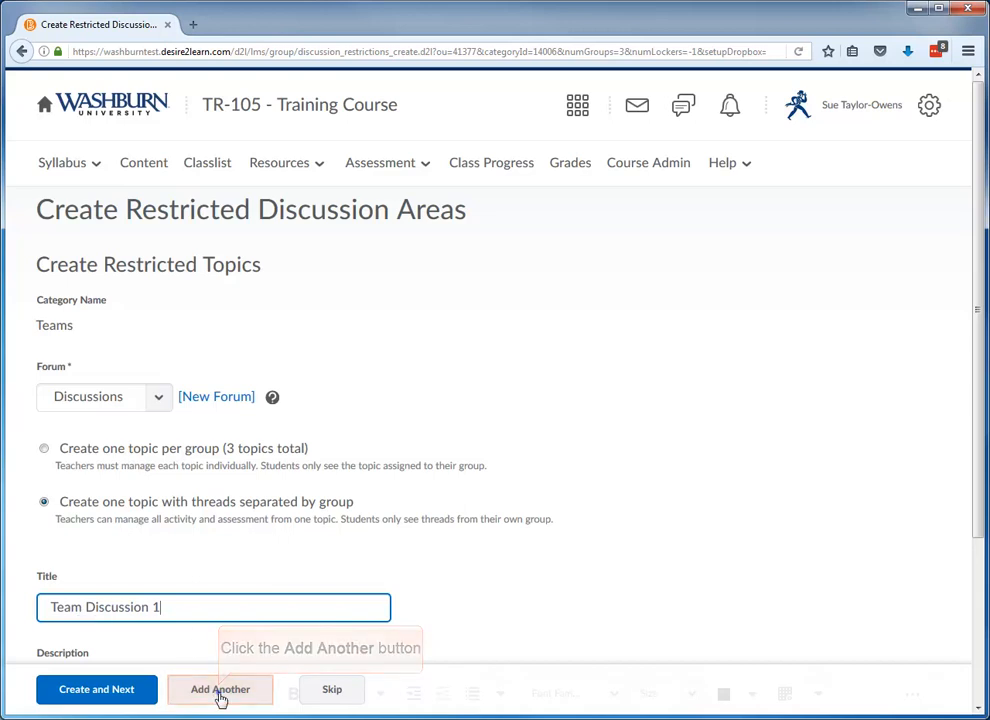
click(210, 607)
text(Team Discussion 2)
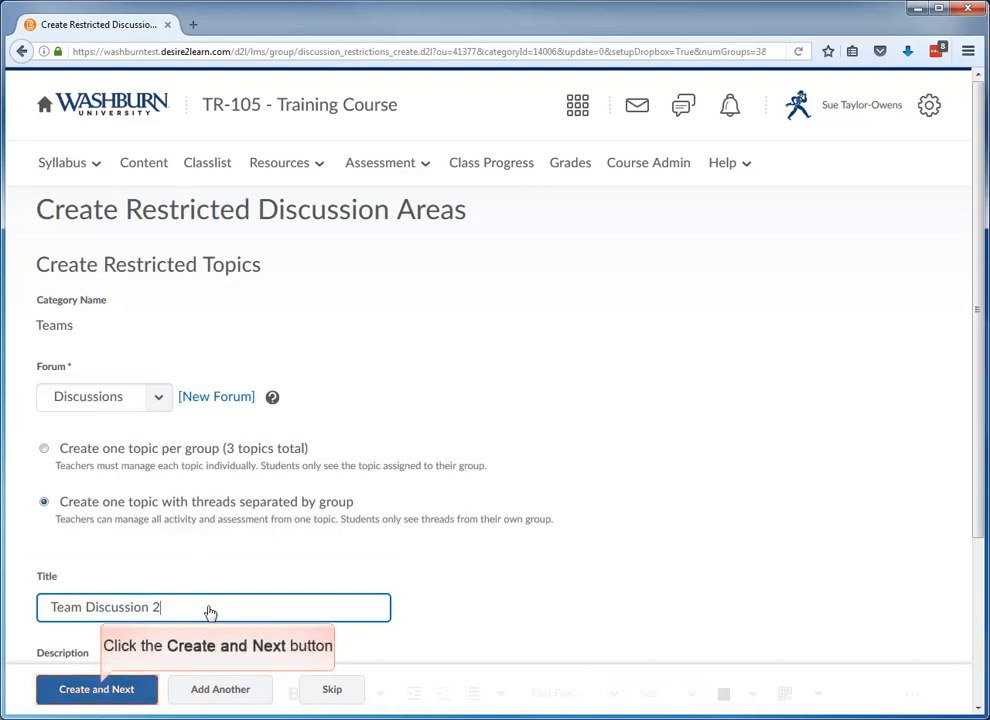
click(99, 692)
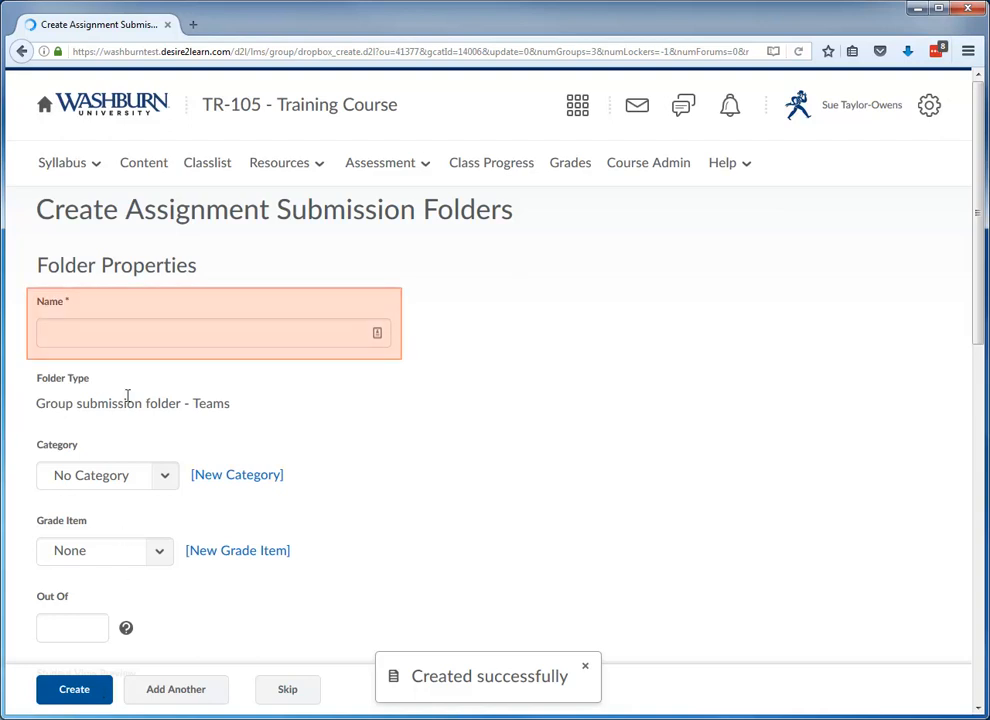
Create a group submission folder named Team Project, finish the workspace setup and return to the Manage Groups list.
click(128, 336)
text(Team Project)
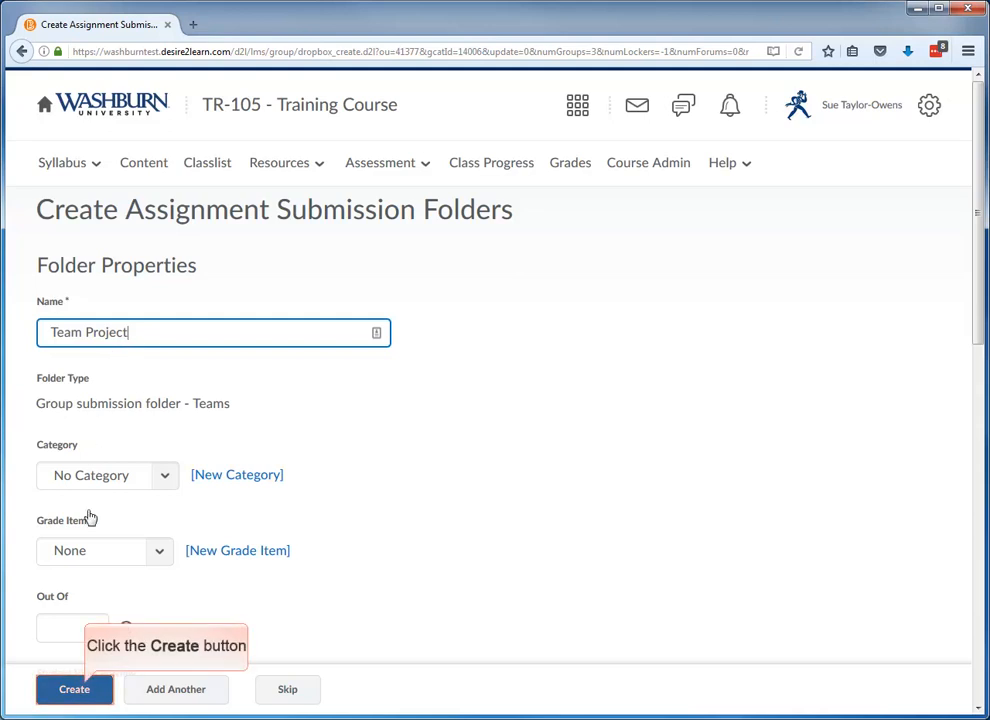
click(68, 687)
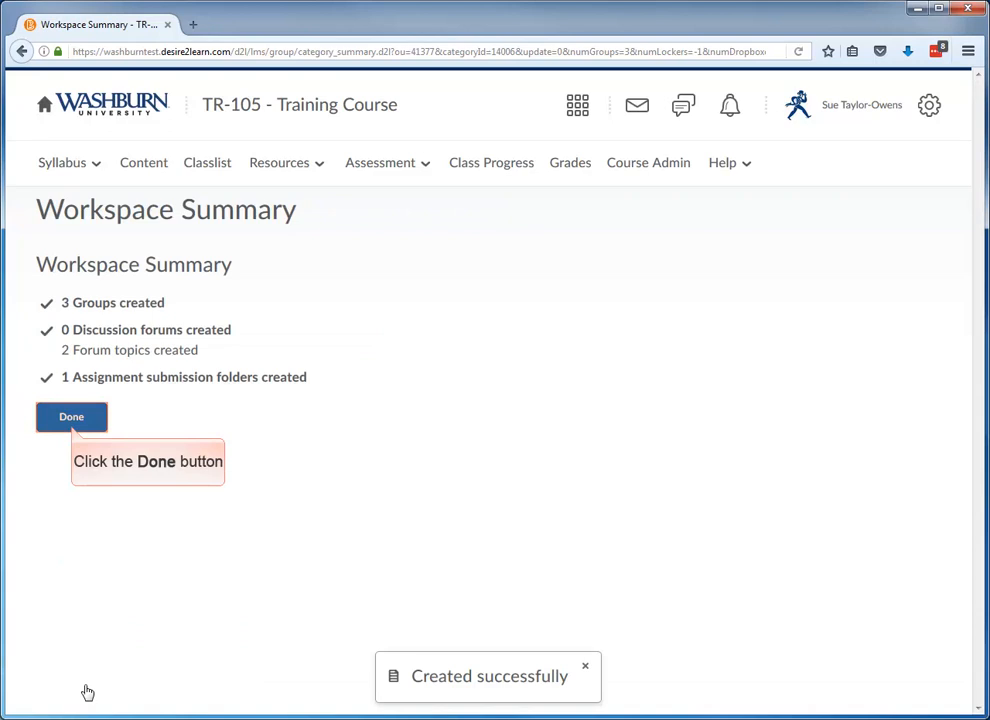
click(72, 424)
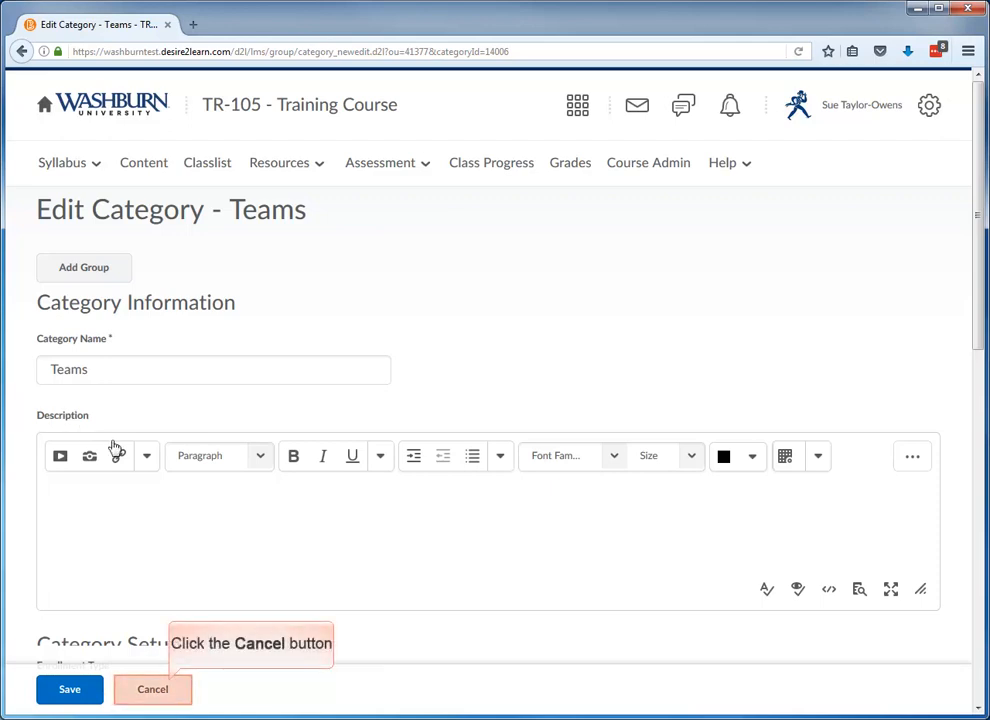
click(170, 697)
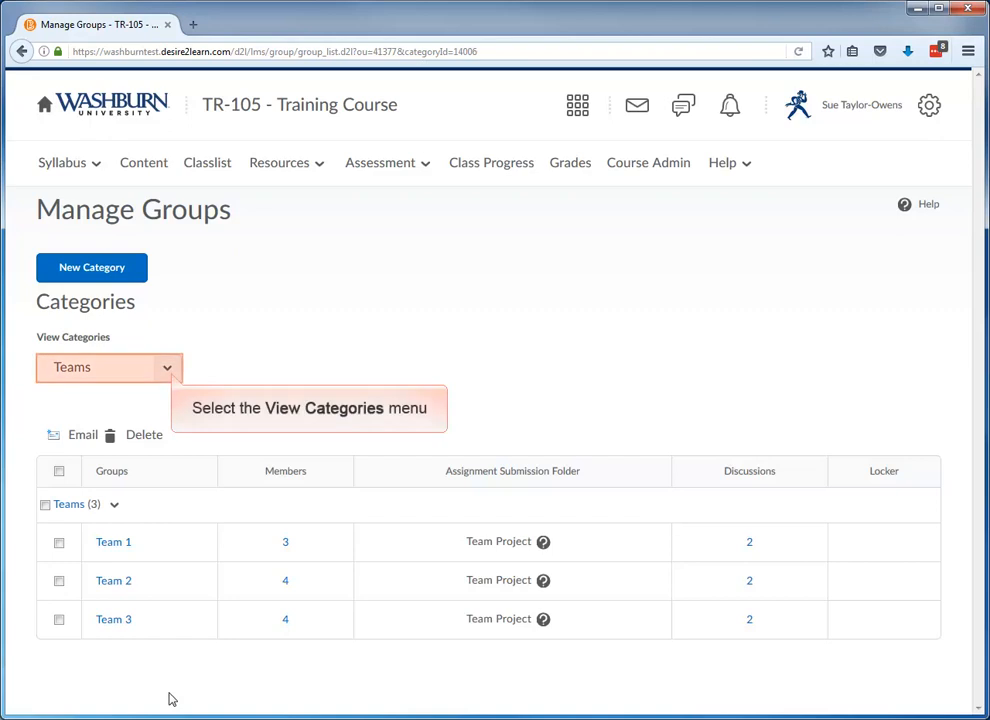
Switch the group list to the Small Groups category and select Group 1.
click(168, 369)
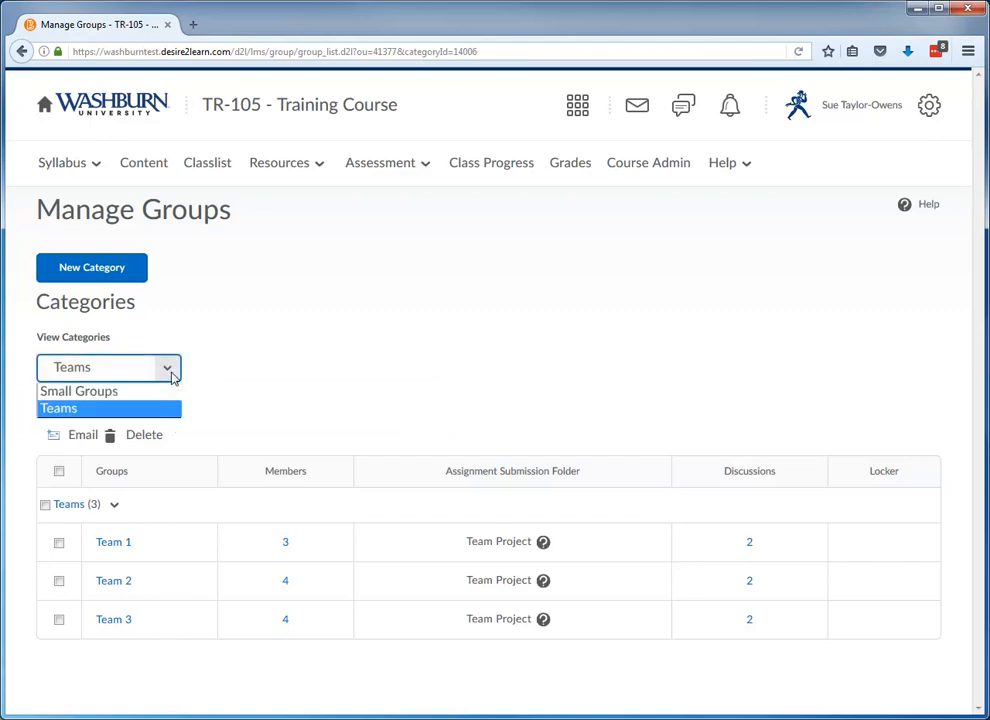
click(103, 392)
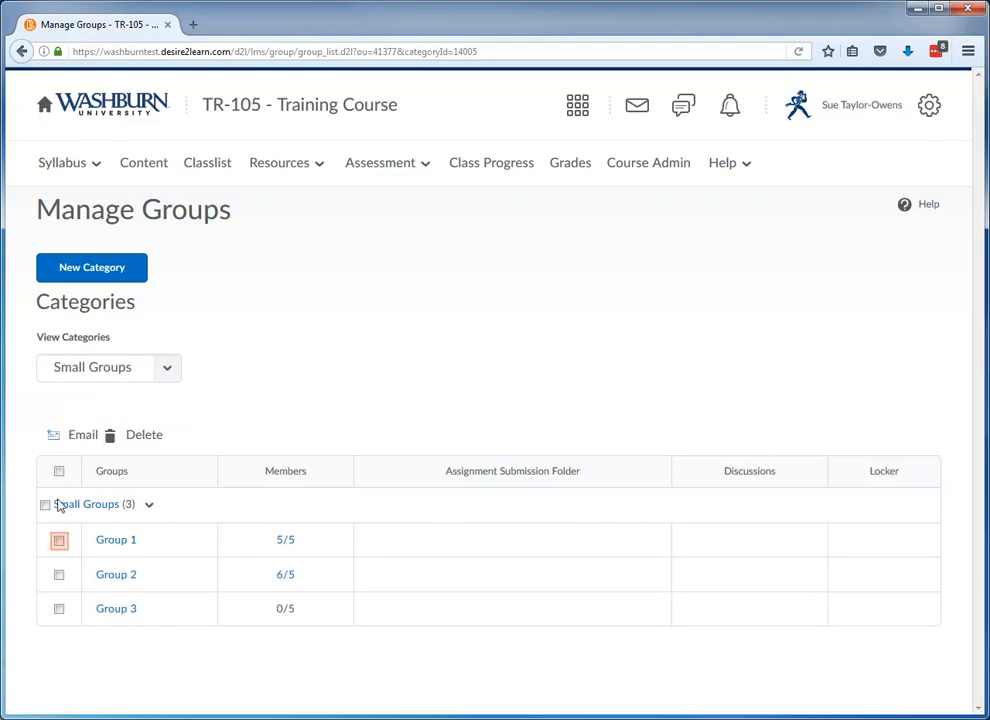
click(58, 542)
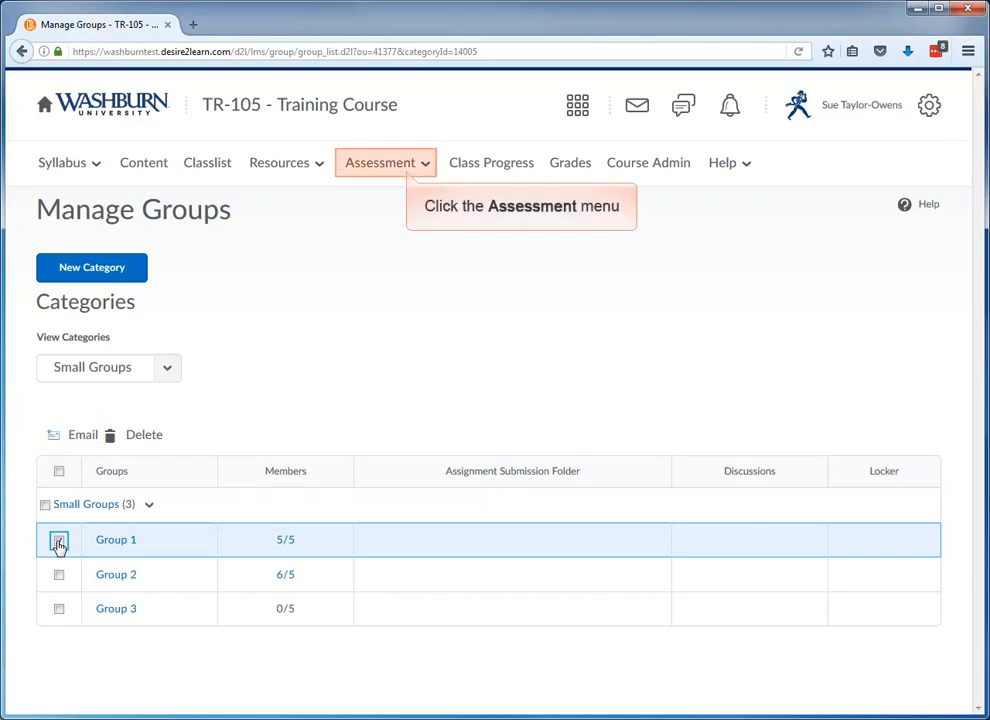
Review the course's discussion topics, including the team discussions, and open the list of assignment submission folders.
click(393, 174)
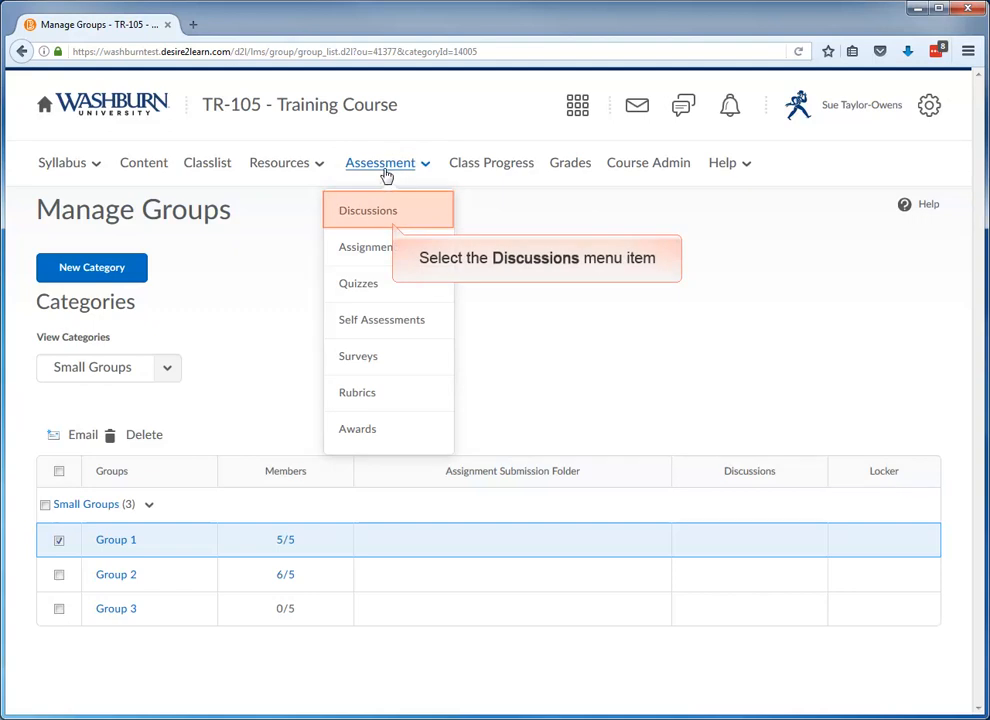
click(372, 216)
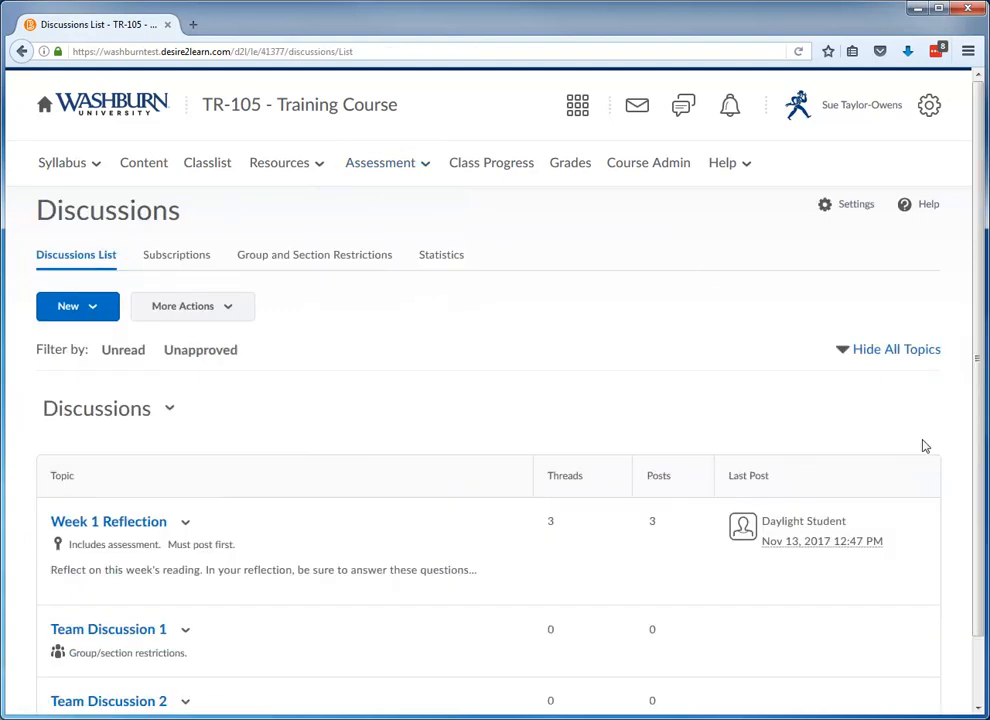
scroll(980, 688, down, 1)
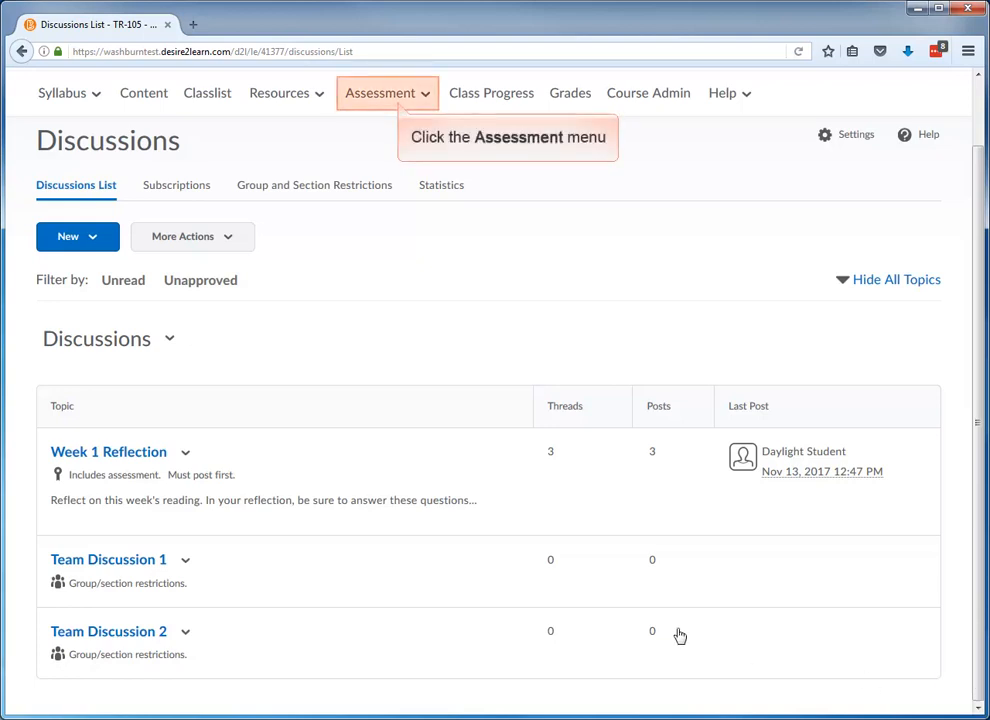
click(389, 96)
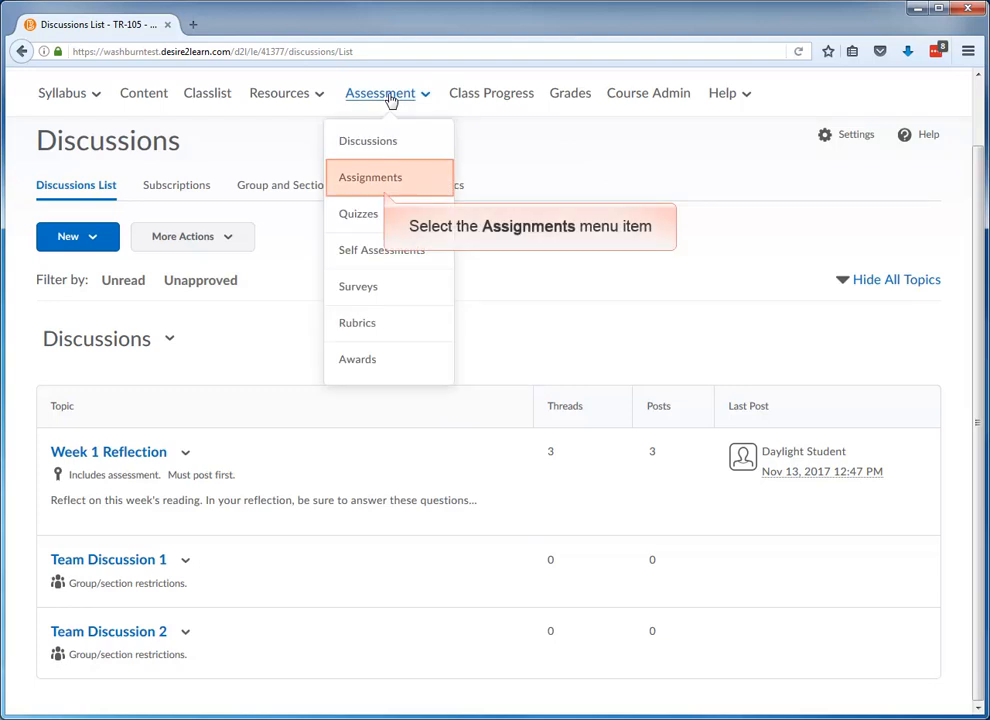
click(367, 181)
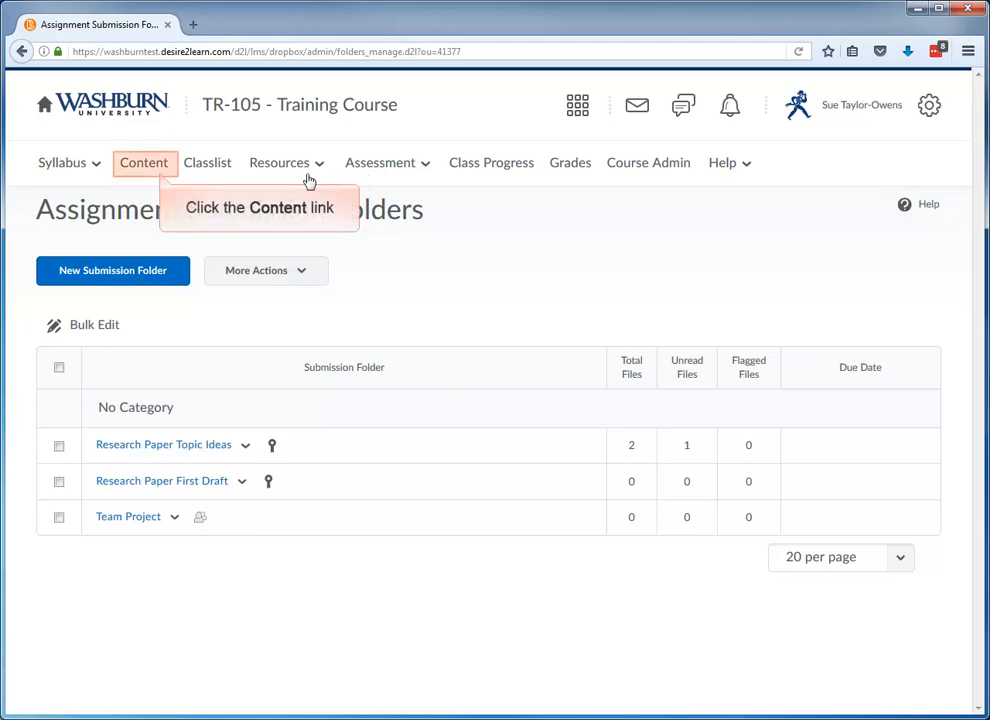
Create a course content module named Team Stuff and add the existing discussion topic Team Discussion 1 to it.
click(158, 172)
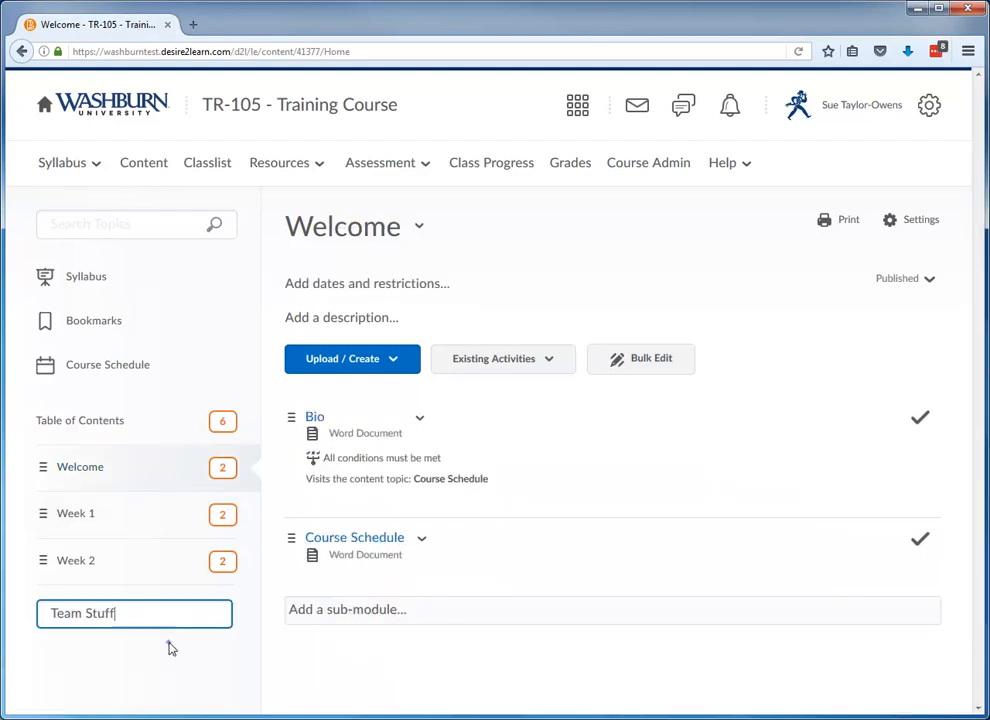
key(Return)
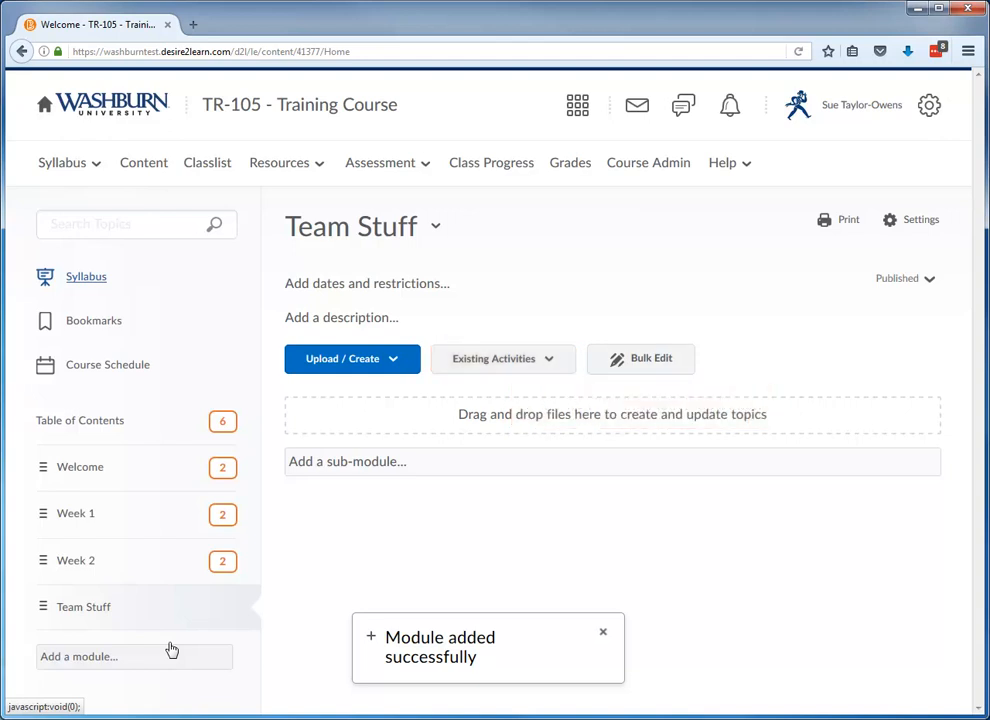
click(494, 365)
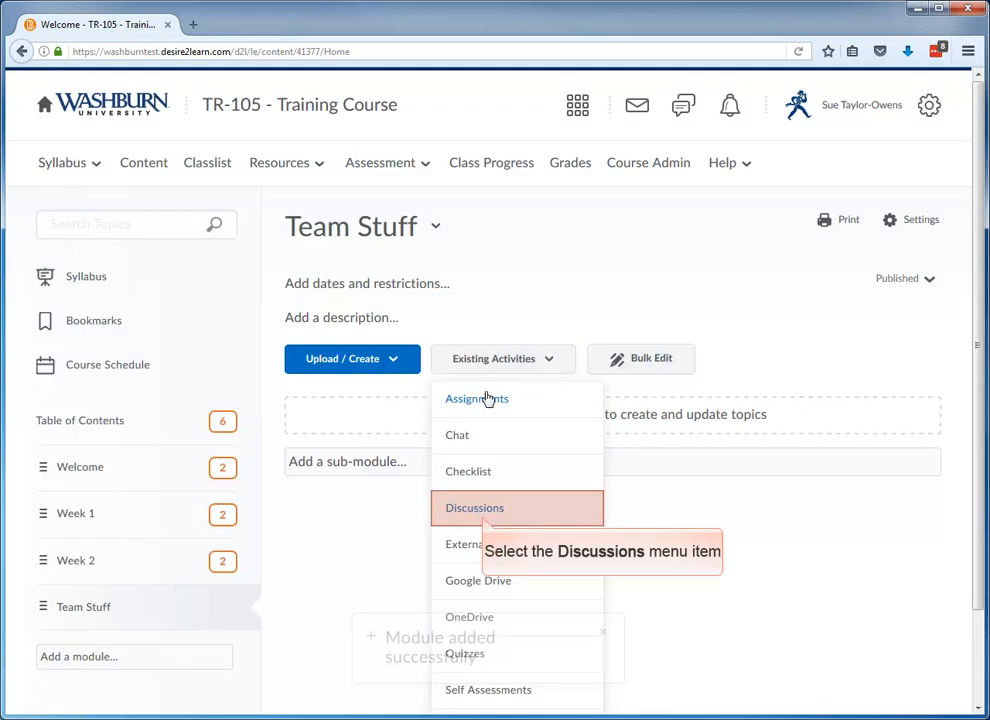
click(488, 507)
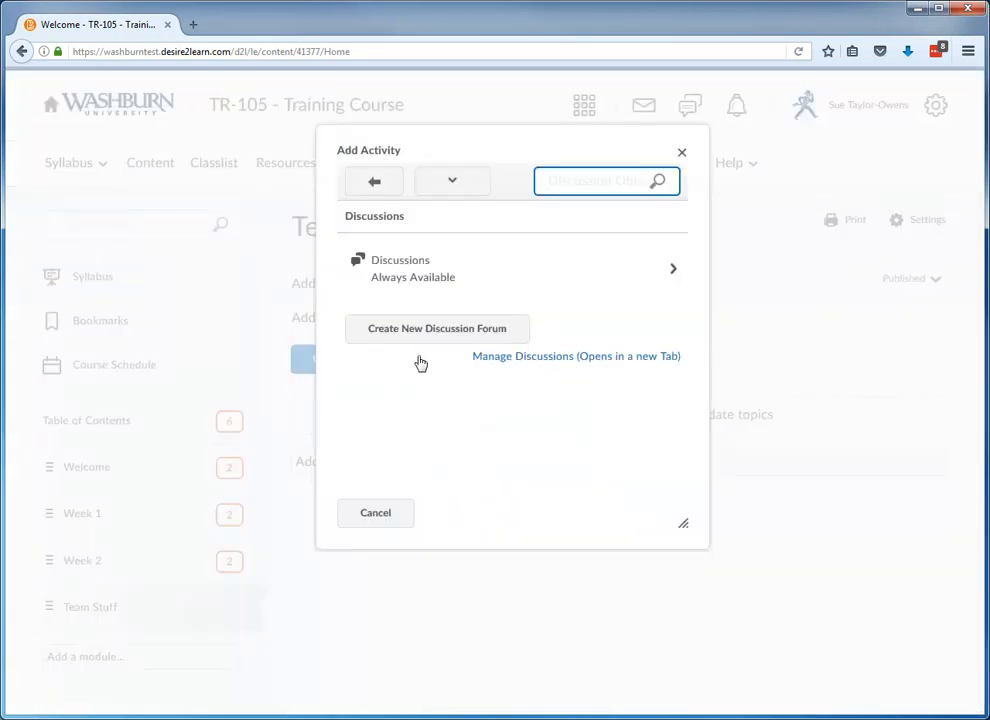
click(415, 274)
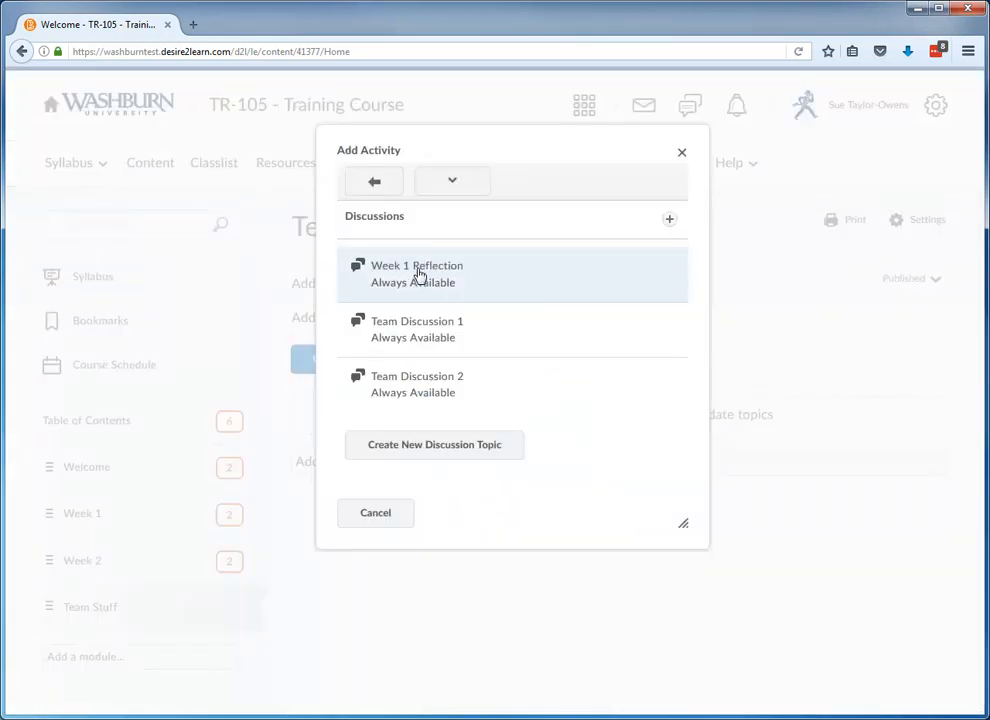
click(449, 334)
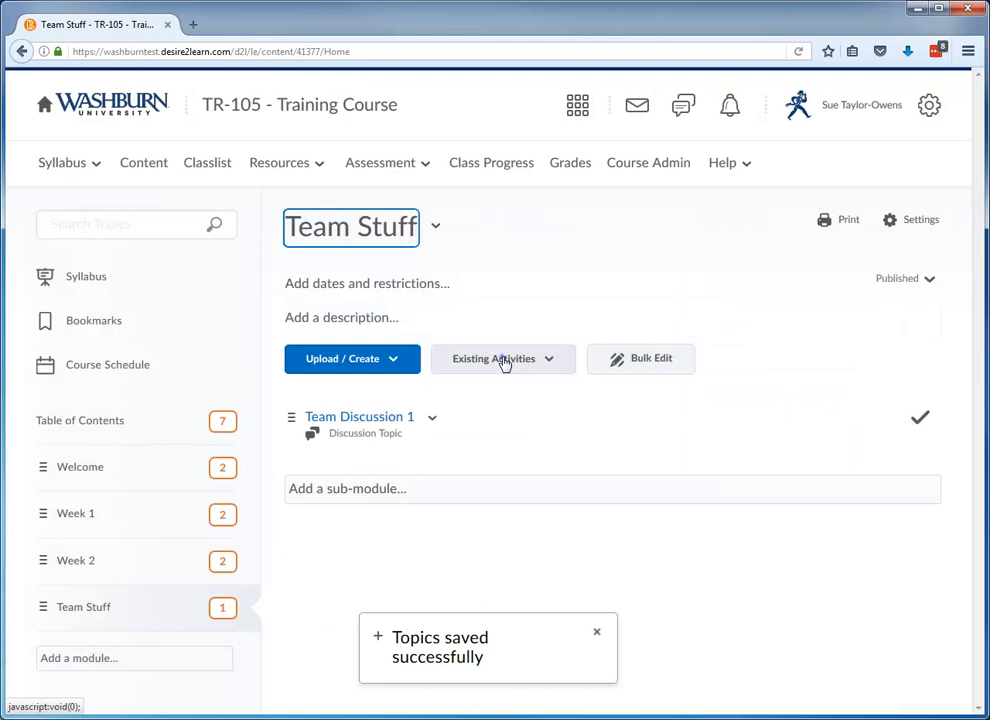
Add the existing discussion topic Team Discussion 2 to the Team Stuff module.
click(503, 358)
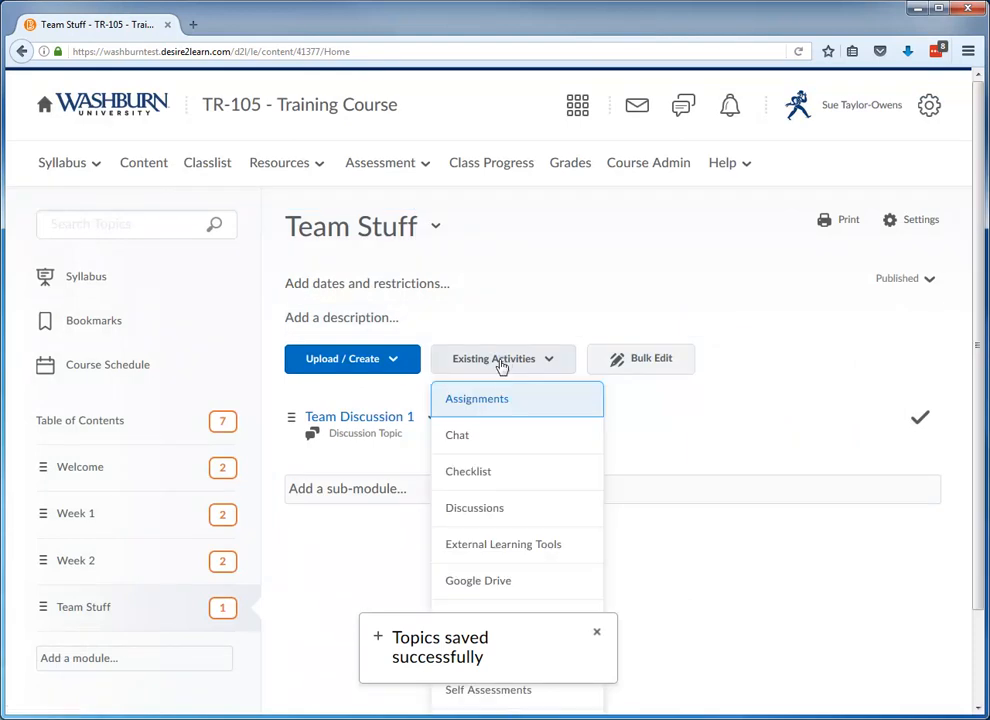
click(494, 514)
click(418, 262)
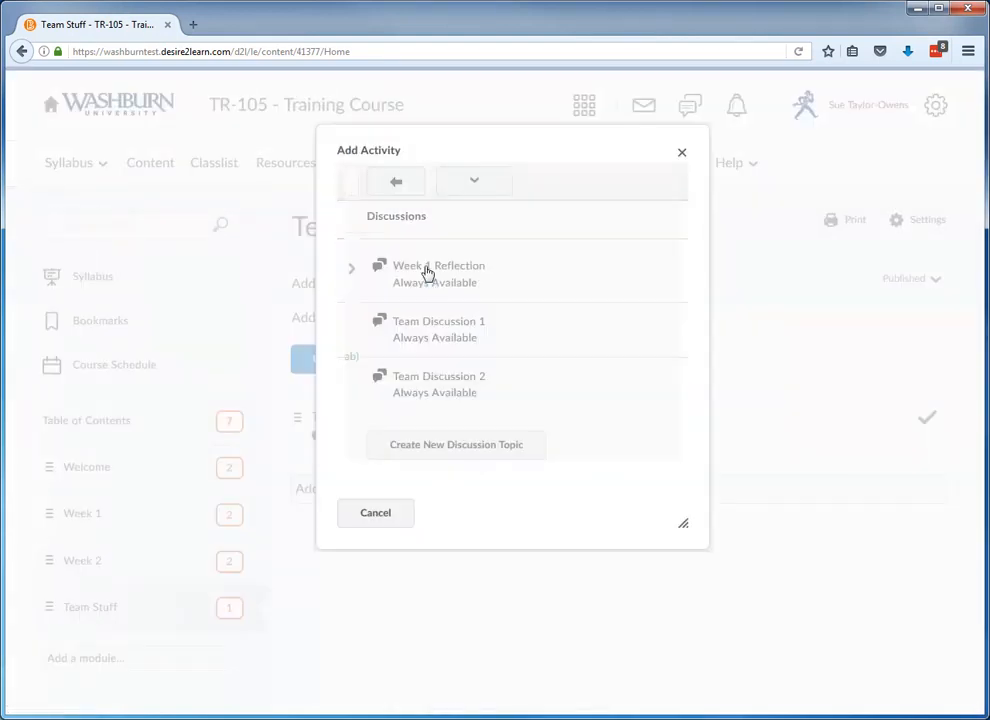
click(436, 398)
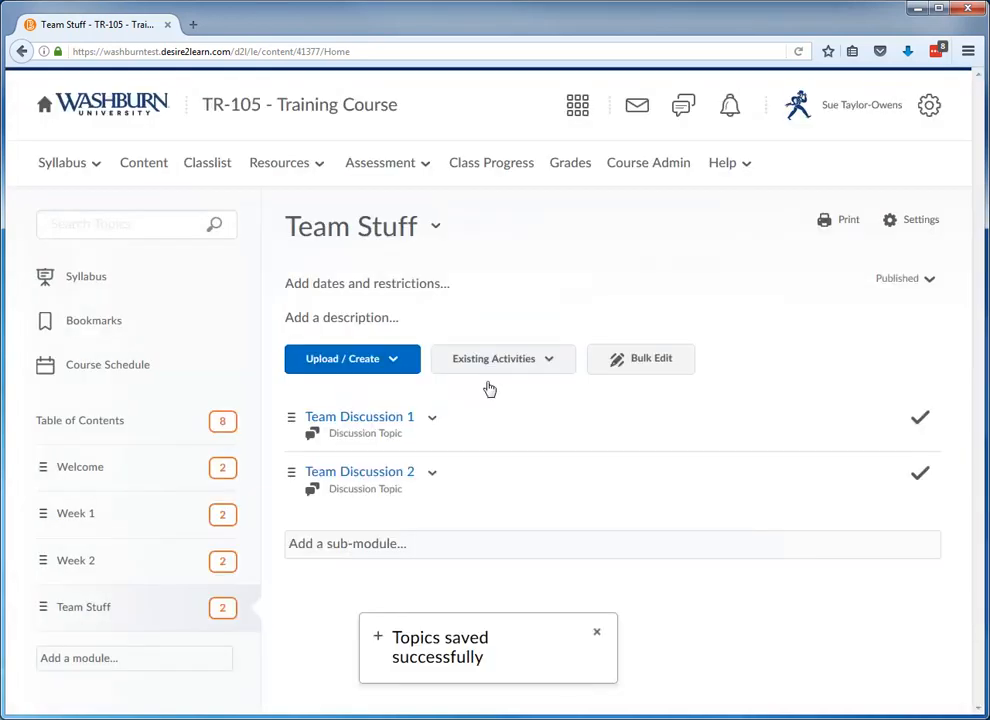
Add the existing Team Project assignment submission folder to the Team Stuff module.
click(497, 368)
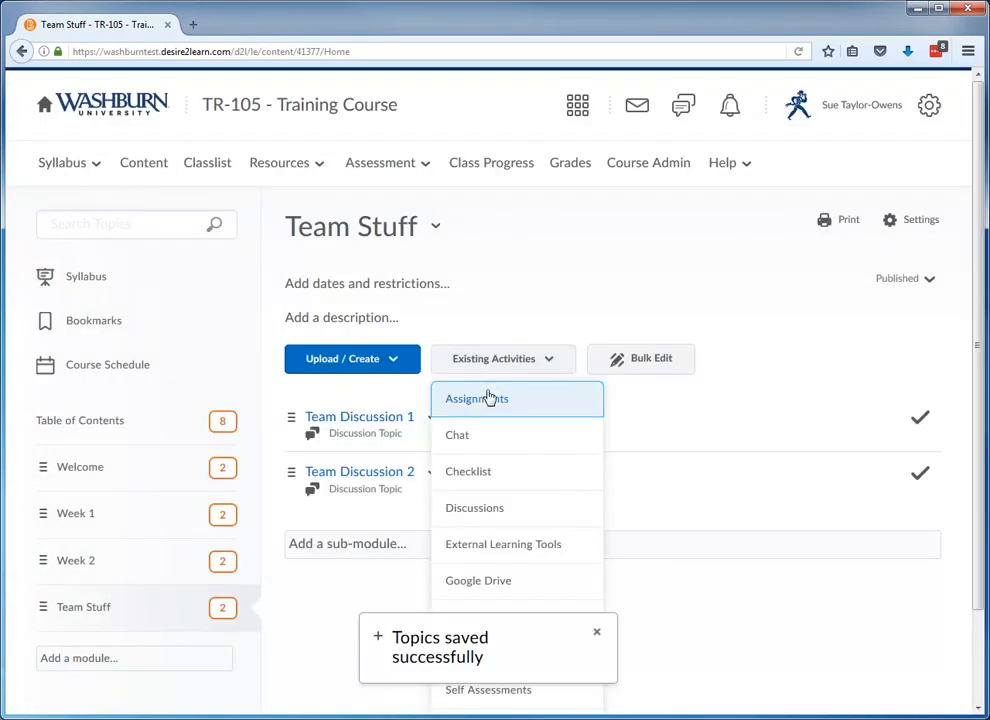
click(489, 400)
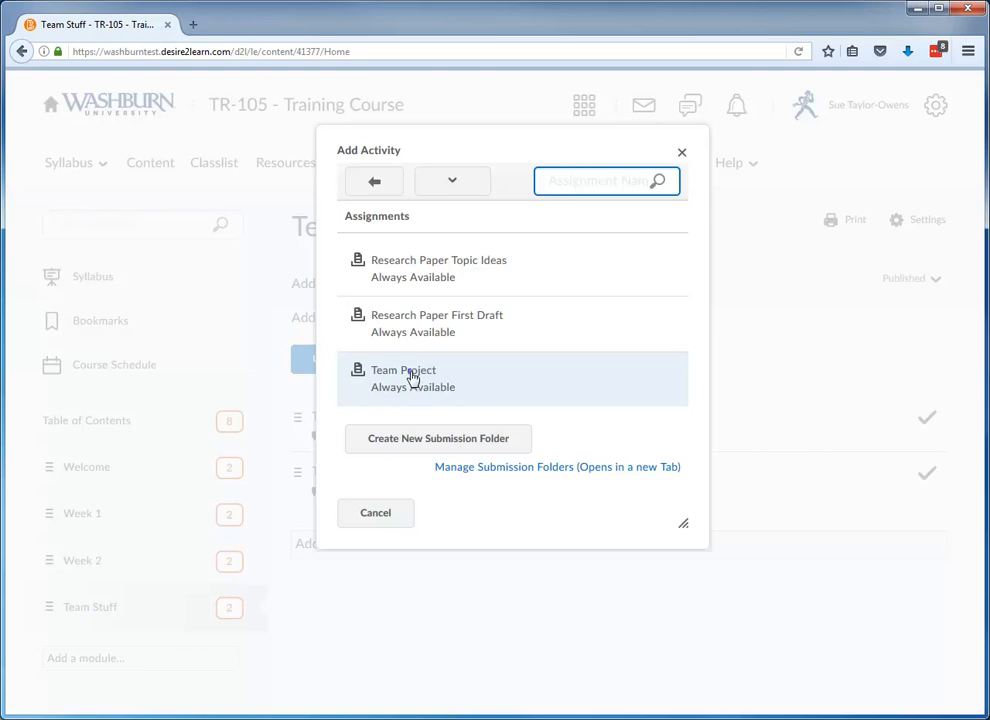
click(412, 377)
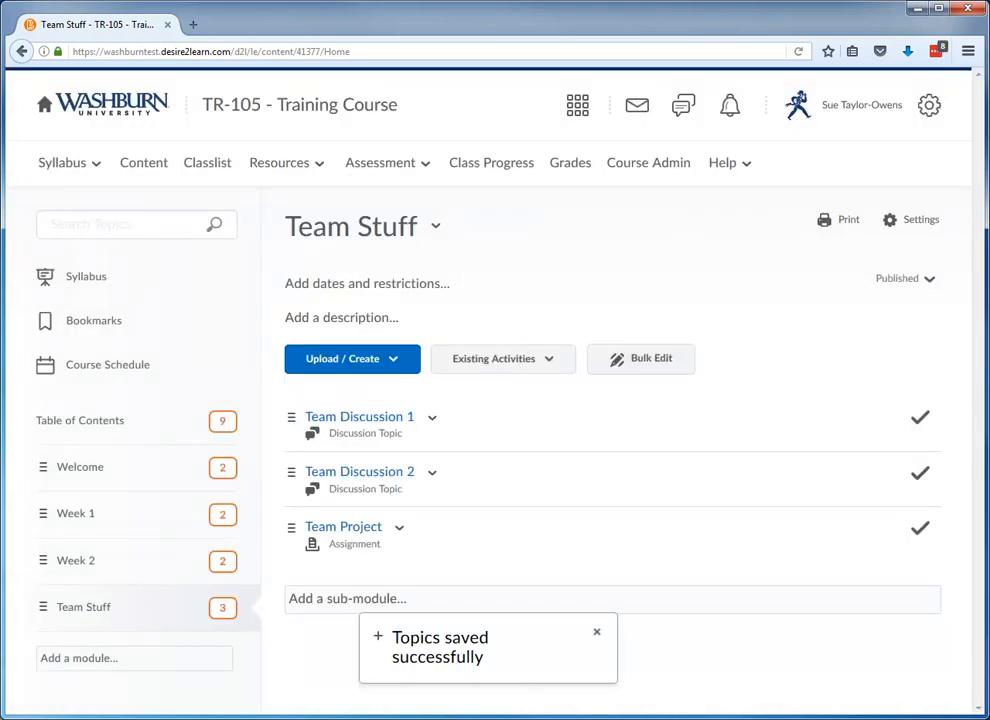